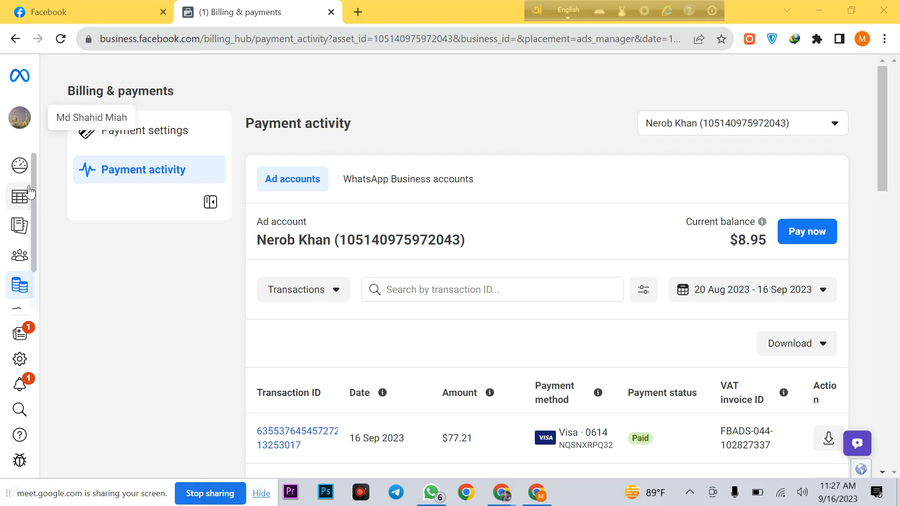
Step: Open the Facebook Pages list in a new tab from the profile Menu
mouse_move(38, 167)
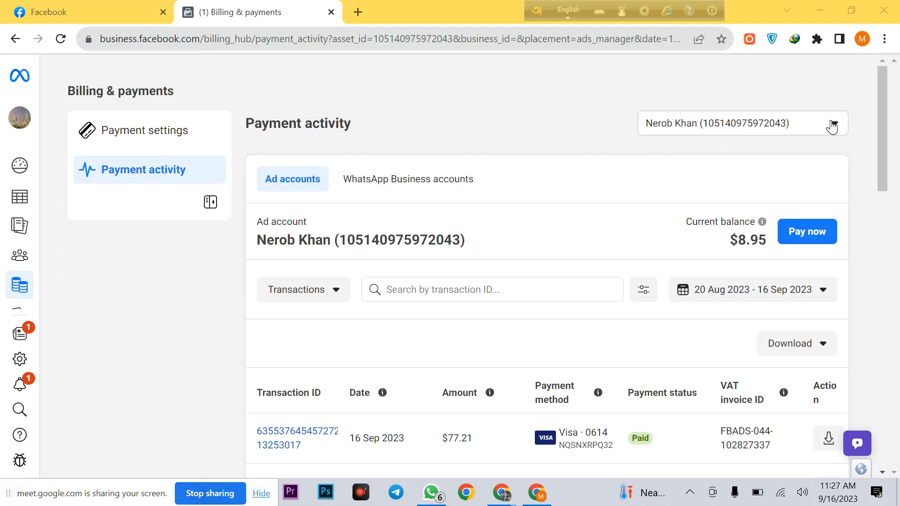
left_click(107, 11)
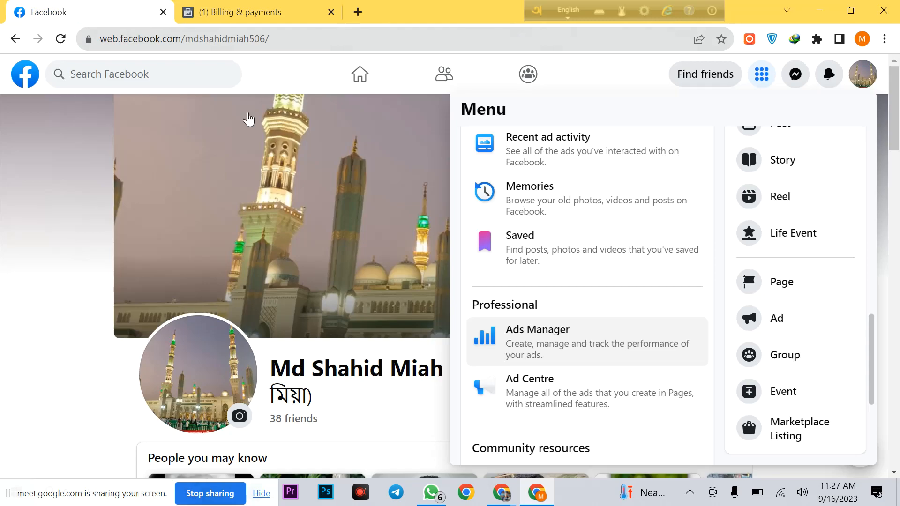
scroll(564, 358, "down", 5)
scroll(564, 342, "up", 12)
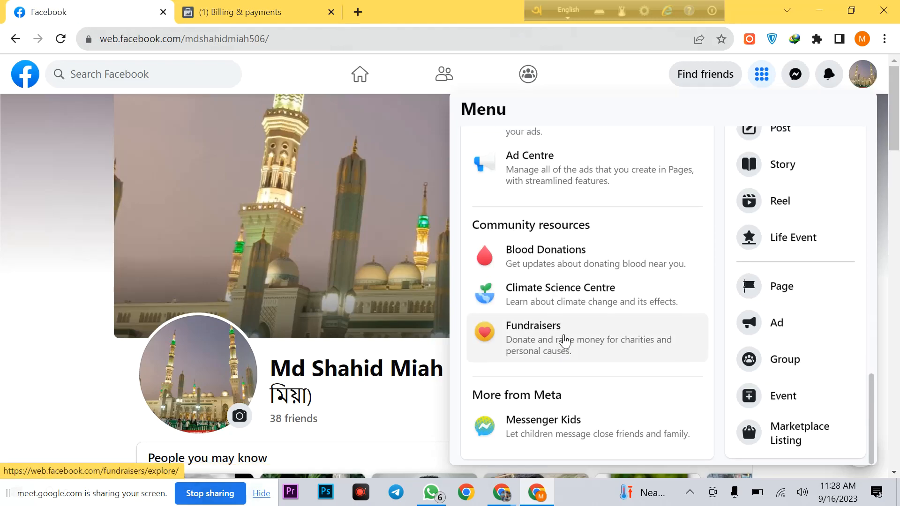
scroll(565, 325, "up", 5)
scroll(560, 262, "down", 4)
right_click(556, 227)
left_click(599, 234)
Step: Open the Ishra It Institute Page from the Pages list, then return to the billing tab
left_click(407, 12)
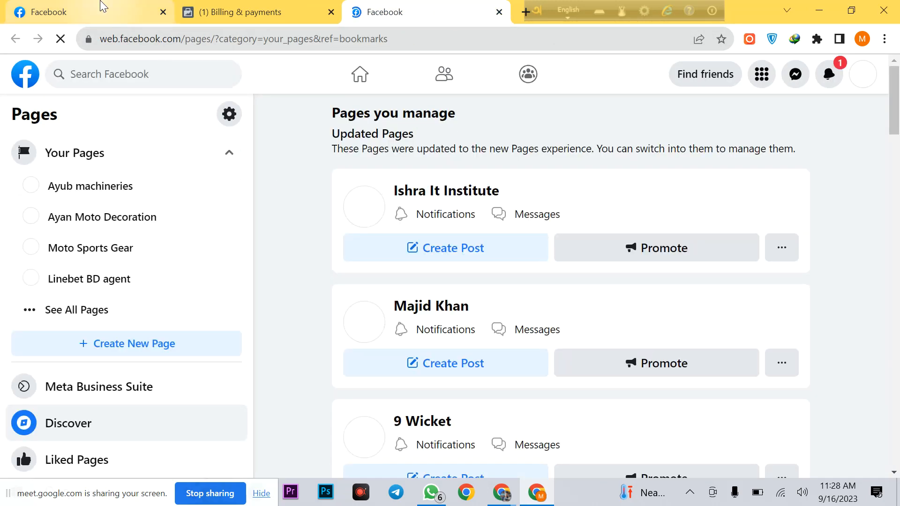
left_click(103, 5)
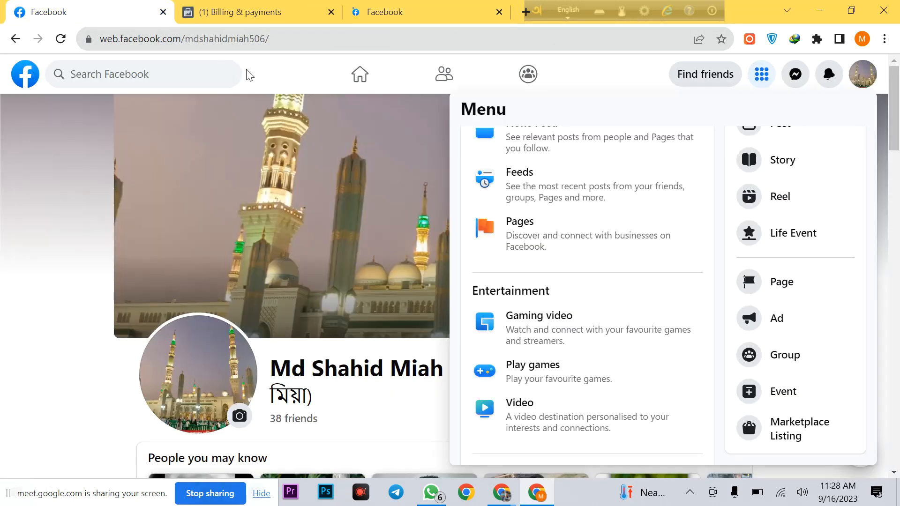
left_click(363, 12)
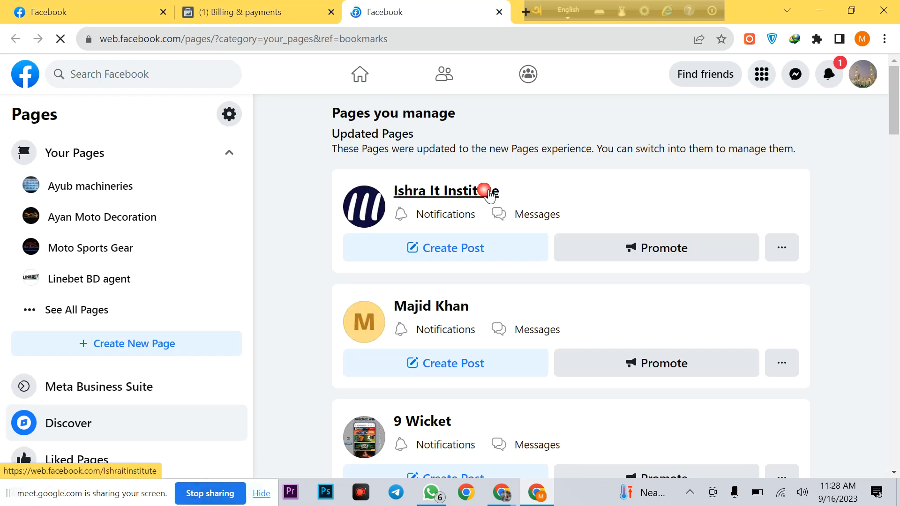
left_click(485, 191)
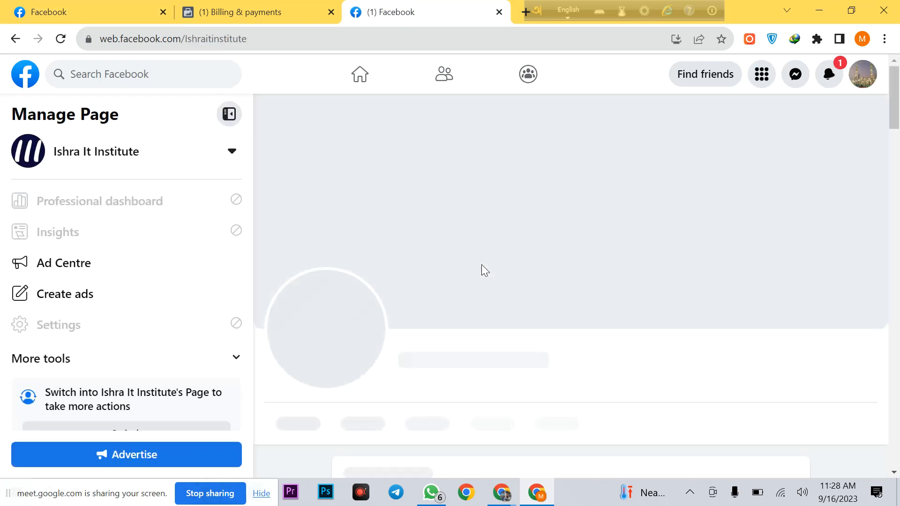
left_click(216, 9)
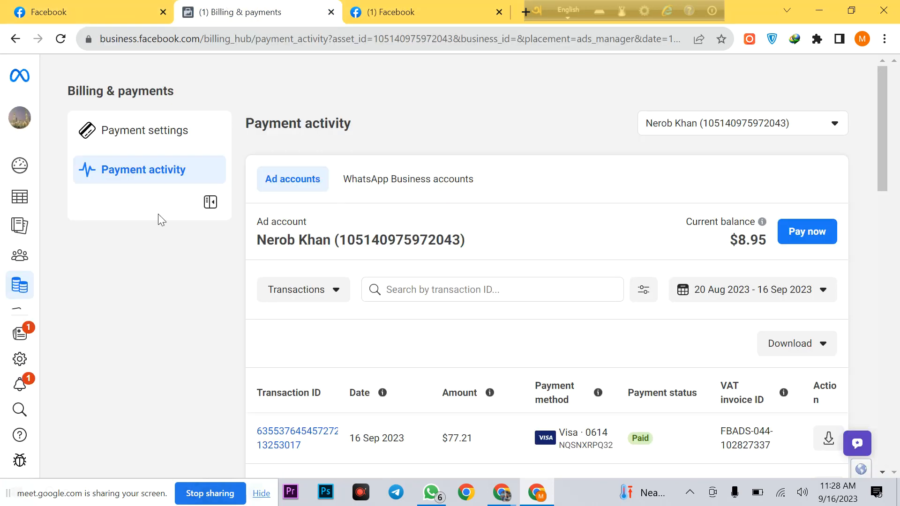
mouse_move(40, 199)
left_click(394, 9)
left_click(279, 10)
left_click(464, 12)
scroll(384, 328, "down", 2)
scroll(328, 328, "up", 2)
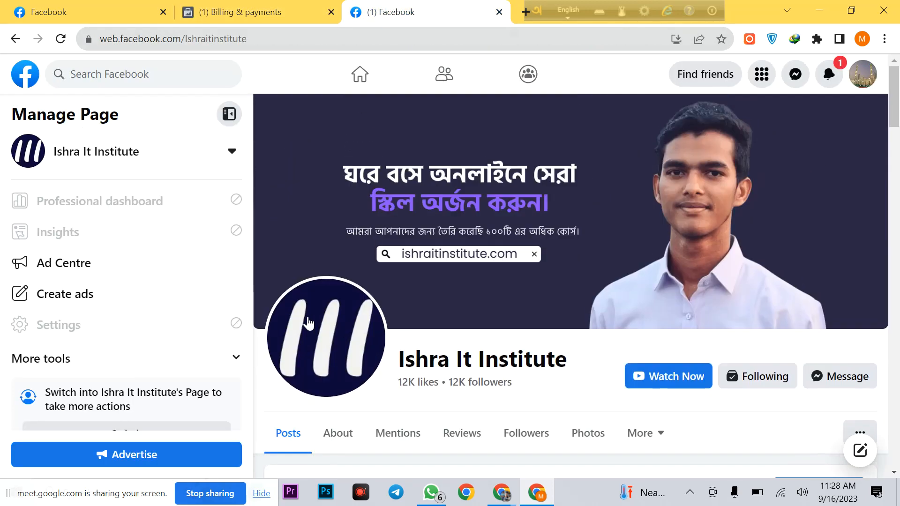
scroll(206, 337, "down", 1)
scroll(202, 339, "up", 1)
scroll(159, 356, "down", 1)
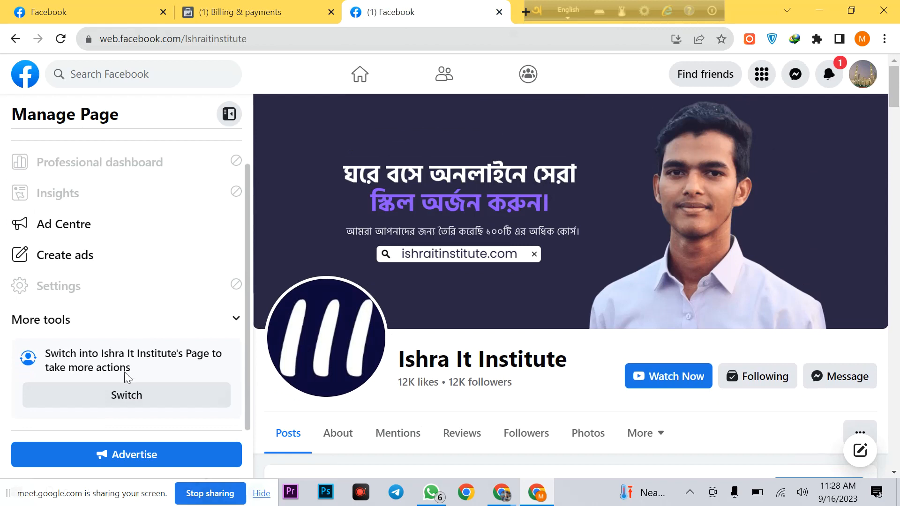
scroll(115, 328, "up", 1)
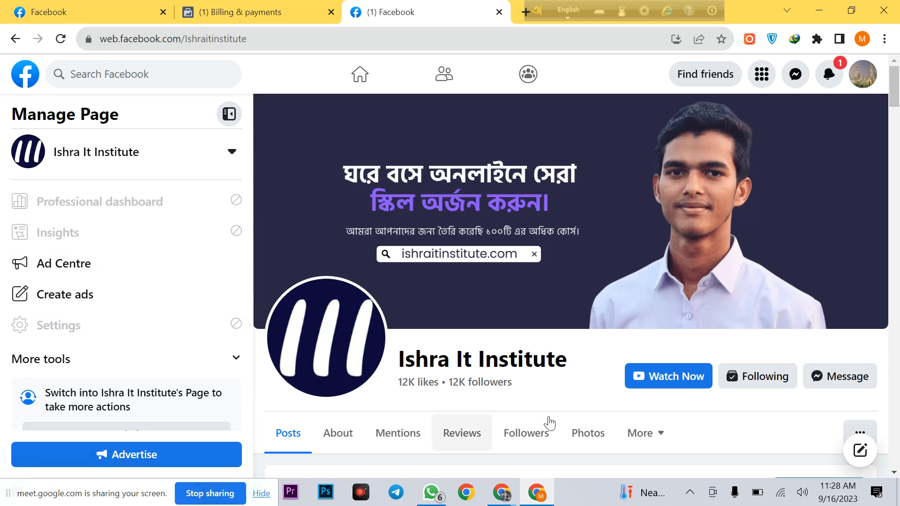
scroll(680, 403, "down", 2)
scroll(679, 402, "down", 1)
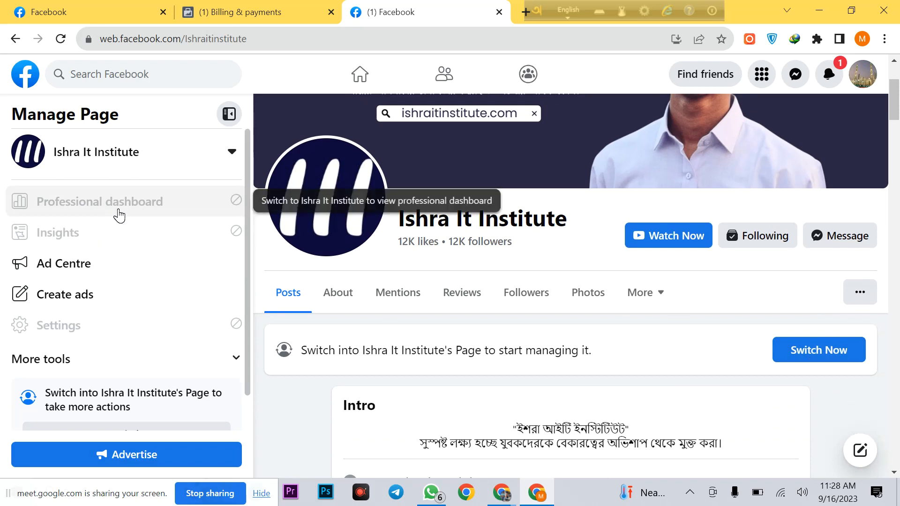
scroll(571, 286, "up", 3)
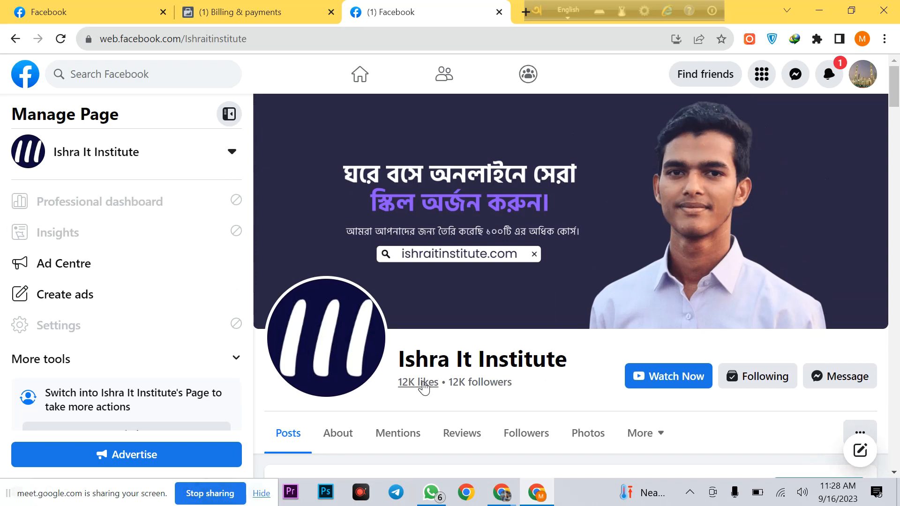
left_click_drag(399, 359, 577, 356)
left_click(437, 359)
left_click_drag(397, 359, 589, 354)
left_click(589, 354)
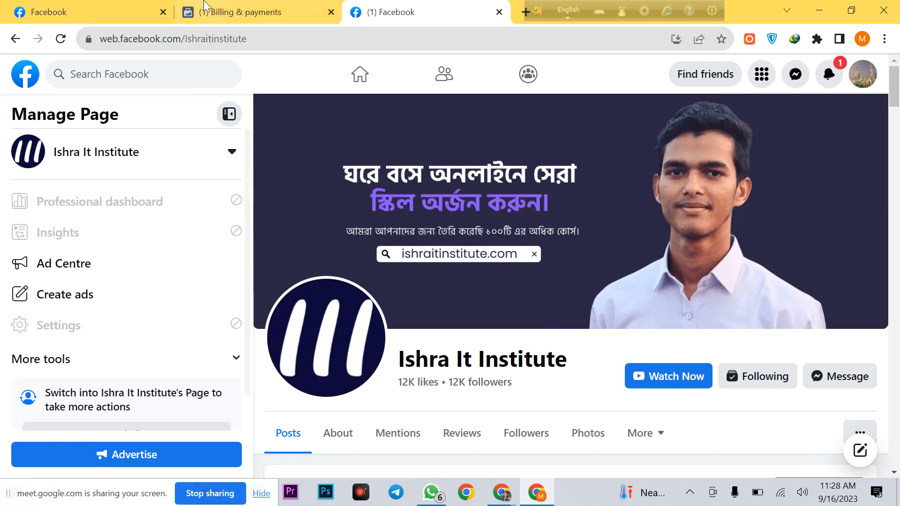
left_click(207, 10)
mouse_move(27, 296)
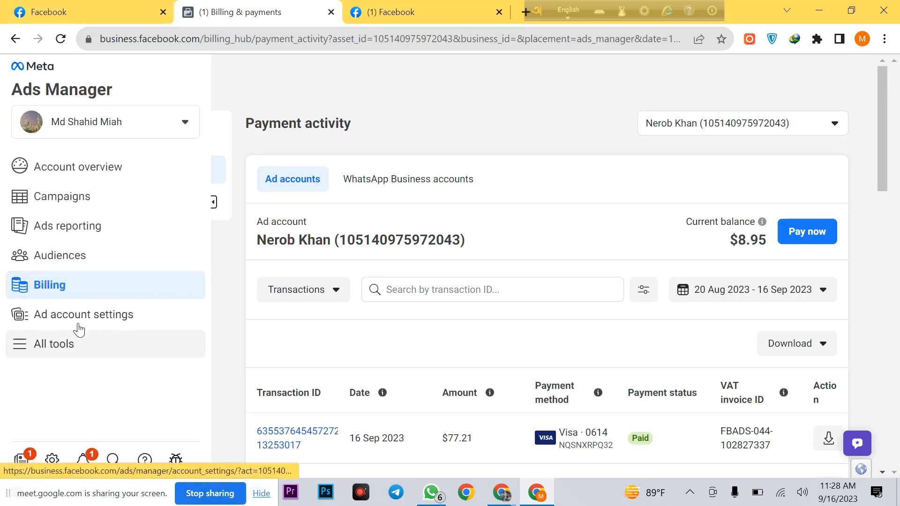
Step: Open Ad account settings and start adding a person under Ad account roles
left_click(96, 318)
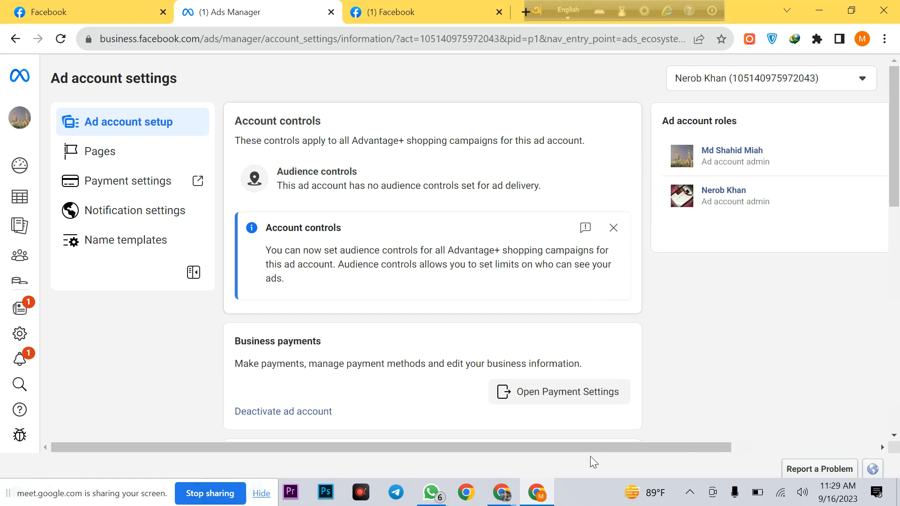
left_click_drag(525, 451, 717, 451)
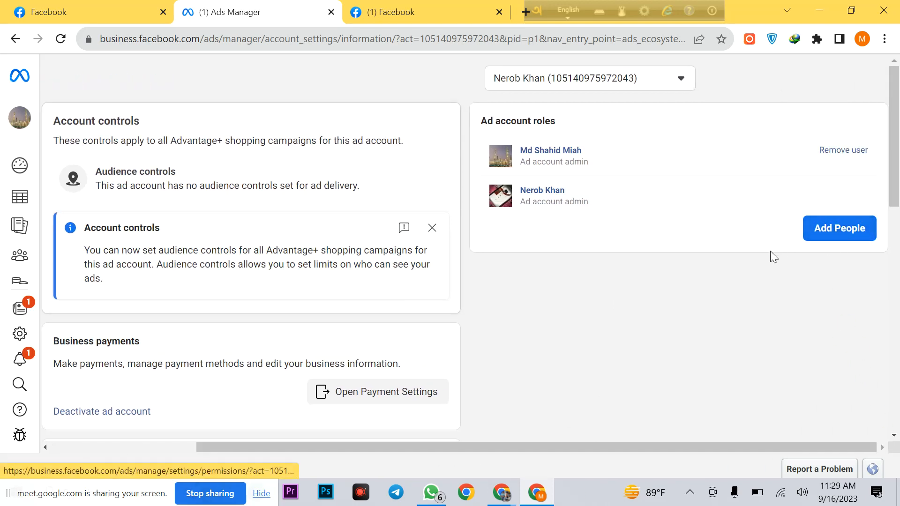
left_click(679, 81)
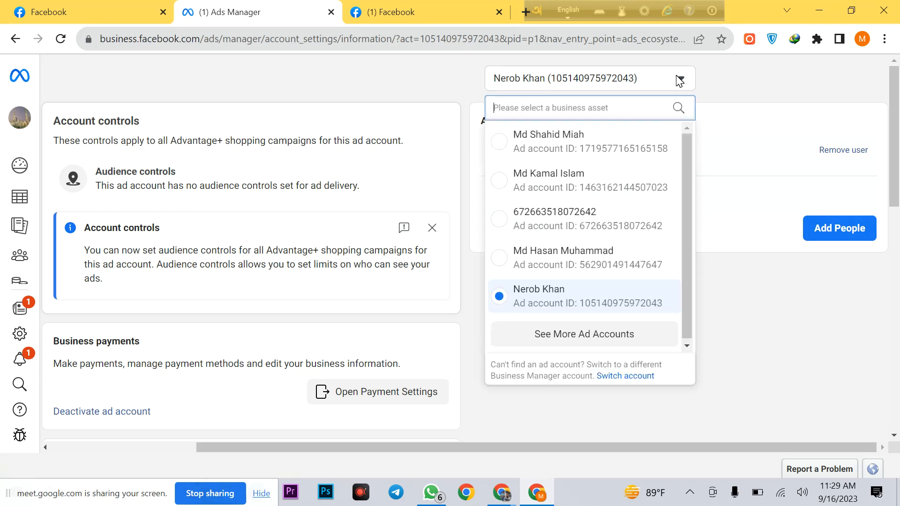
left_click(679, 81)
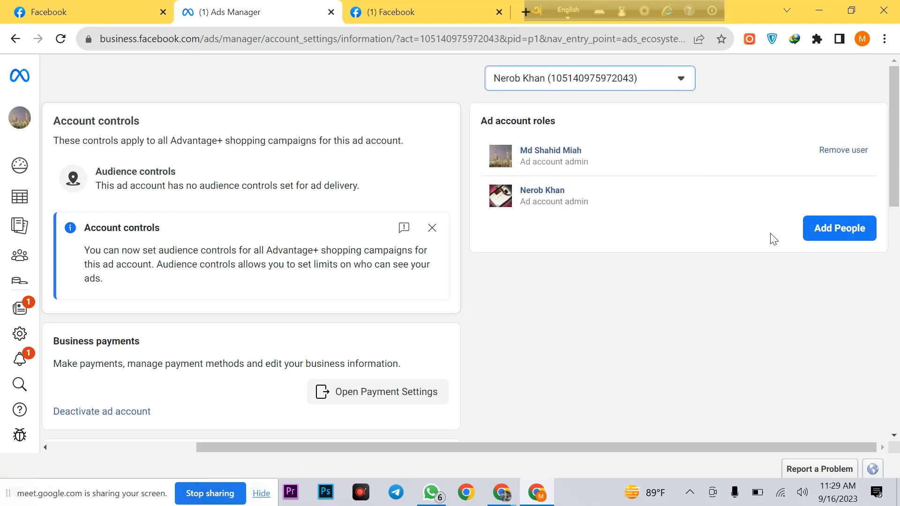
left_click(821, 228)
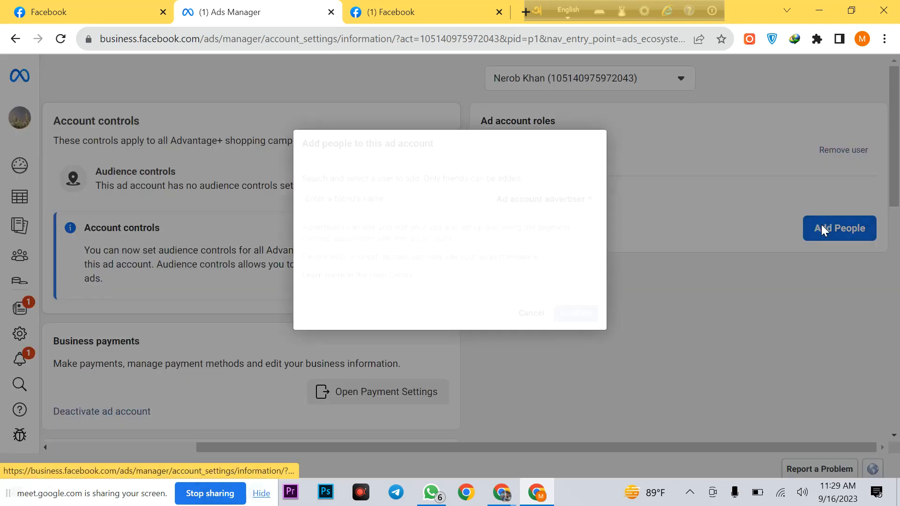
Step: Choose the Ad account admin role and select the friend found by a name search
left_click(557, 201)
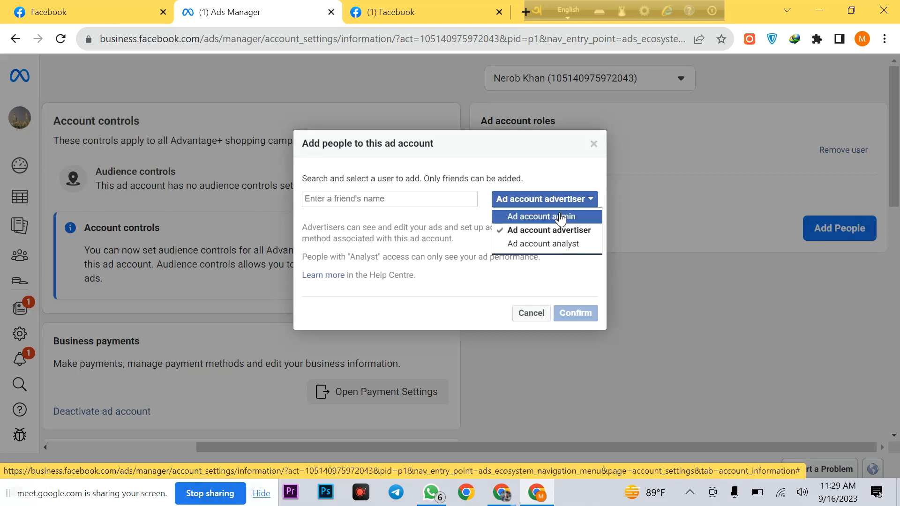
left_click(560, 216)
left_click(395, 199)
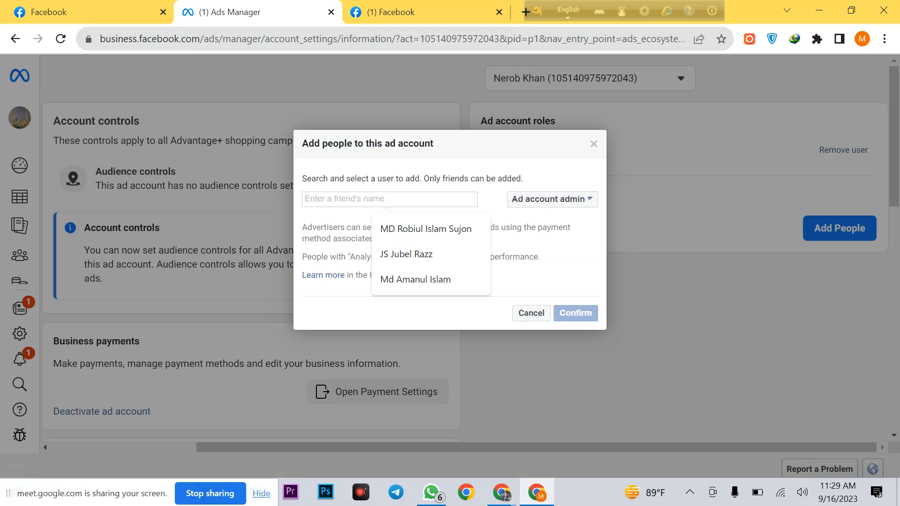
type("mu")
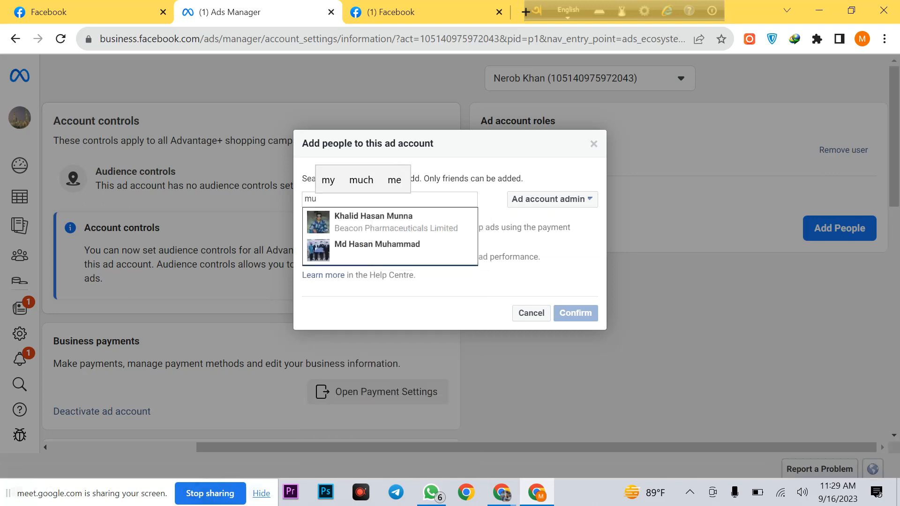
type("ha")
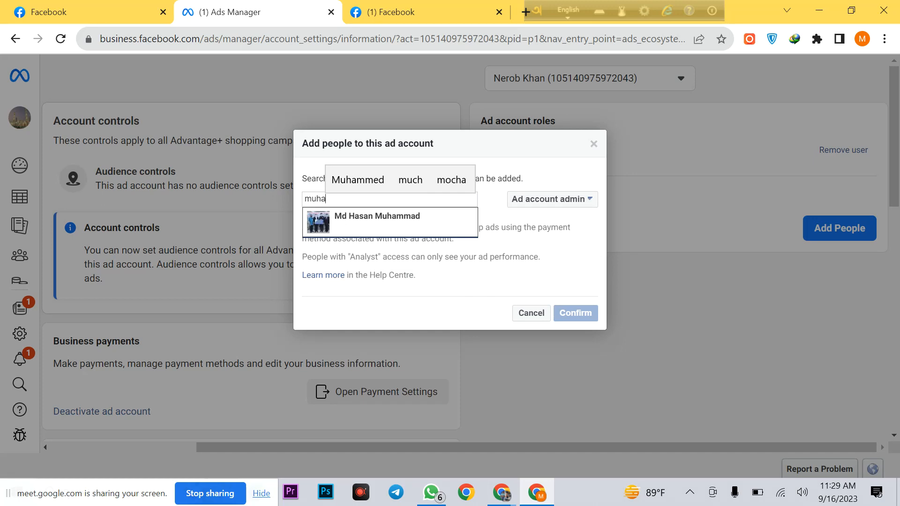
left_click(406, 226)
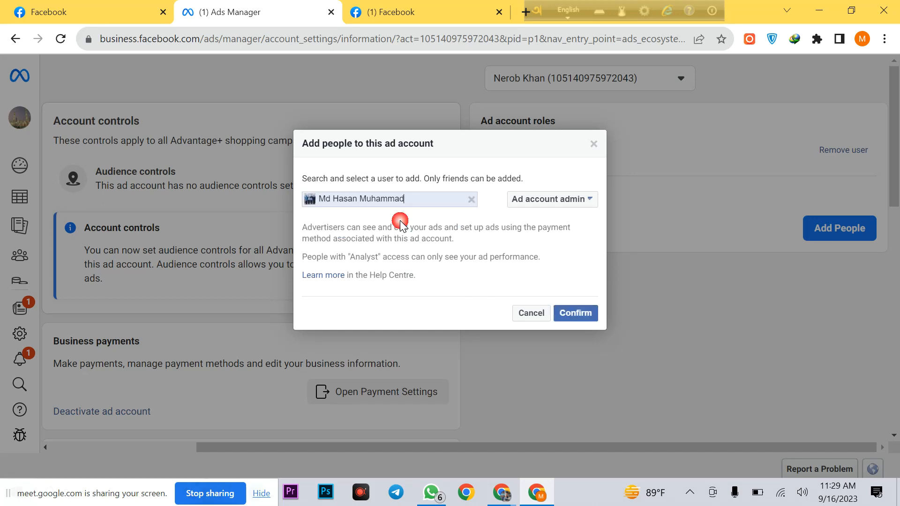
Step: Cancel adding the person and dismiss the Account controls notice
left_click(571, 203)
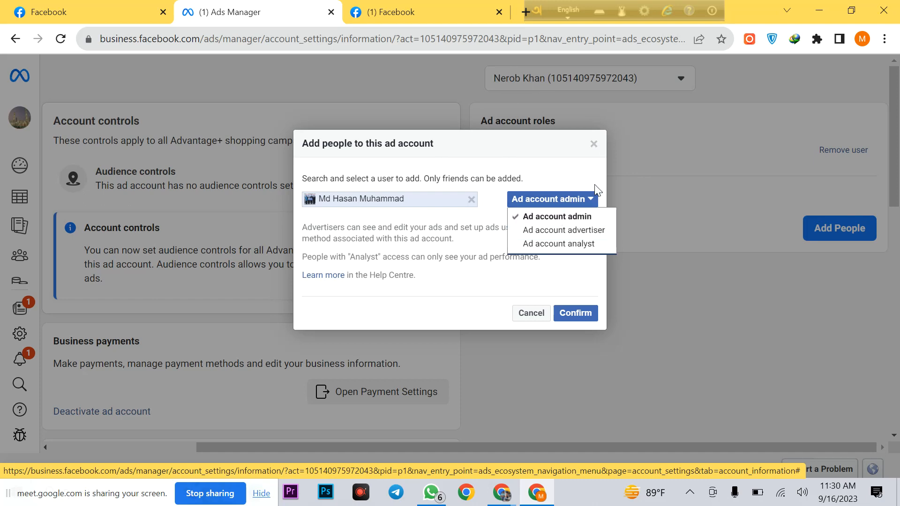
left_click(541, 311)
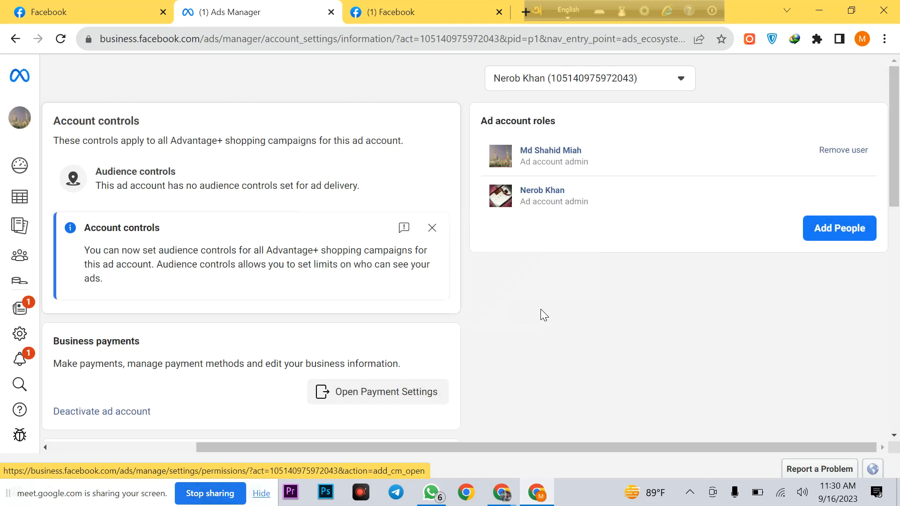
left_click(432, 228)
Step: Check the ad account list, then switch back to the Facebook profile tab with its Menu open
scroll(685, 277, "down", 4)
scroll(750, 253, "up", 5)
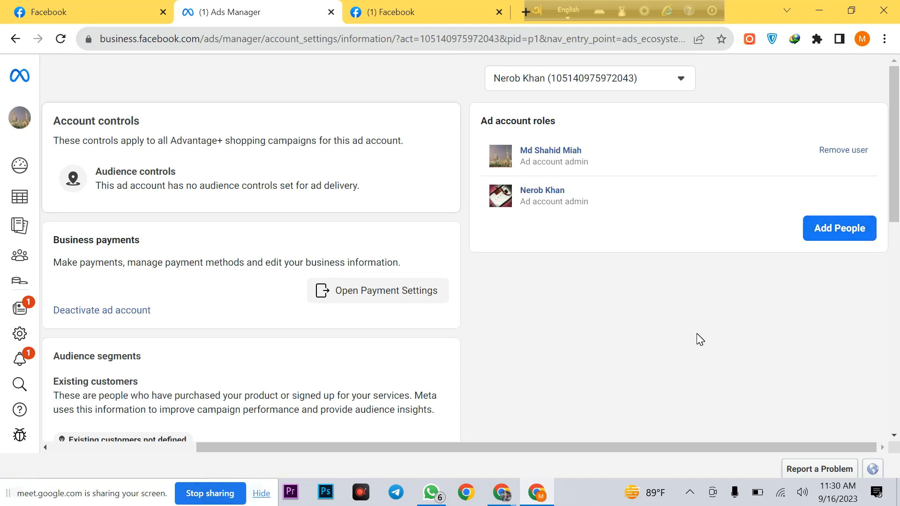
left_click(680, 79)
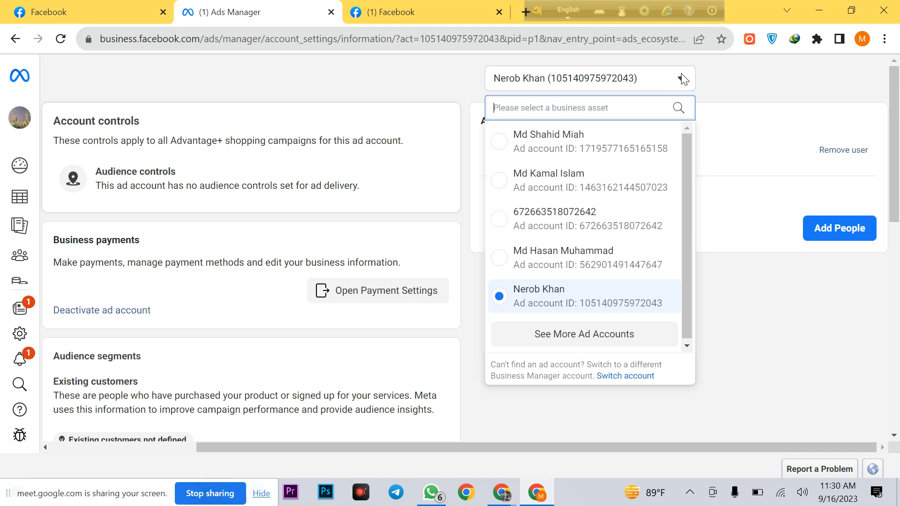
left_click(716, 67)
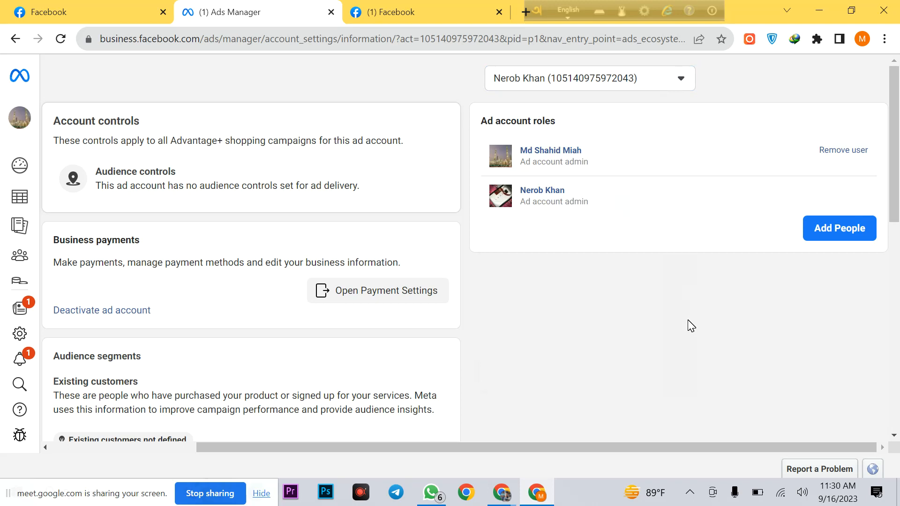
left_click_drag(543, 12, 612, 10)
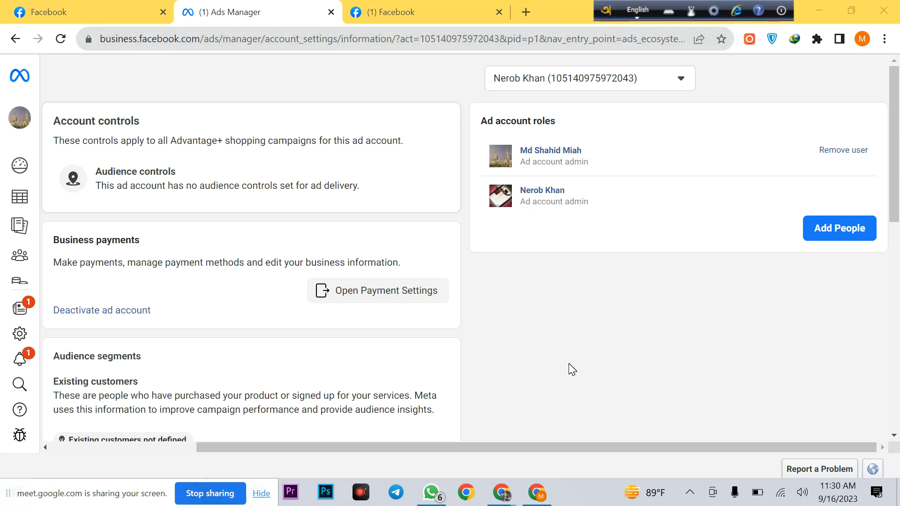
scroll(436, 327, "down", 4)
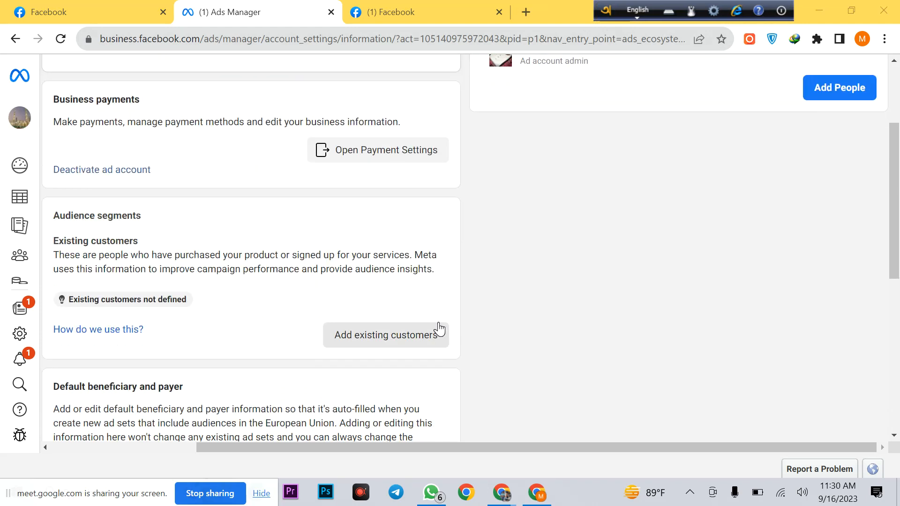
scroll(534, 317, "up", 4)
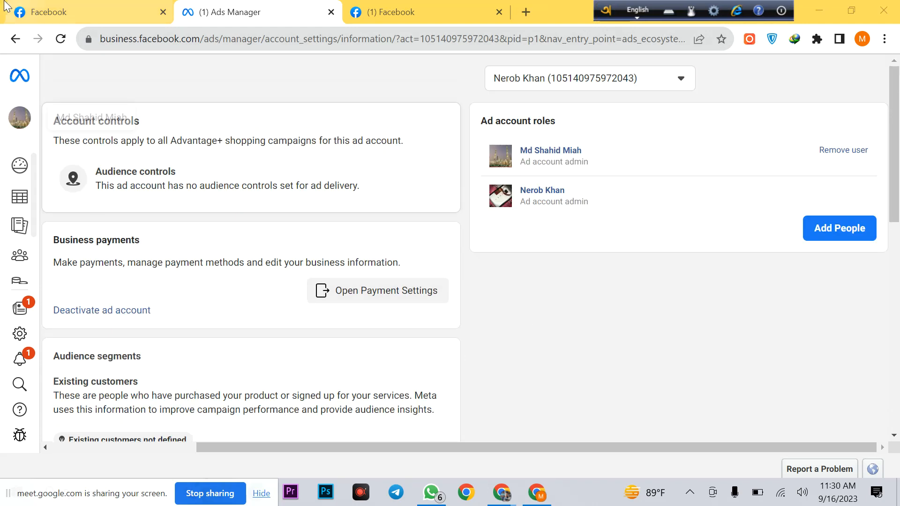
left_click(115, 7)
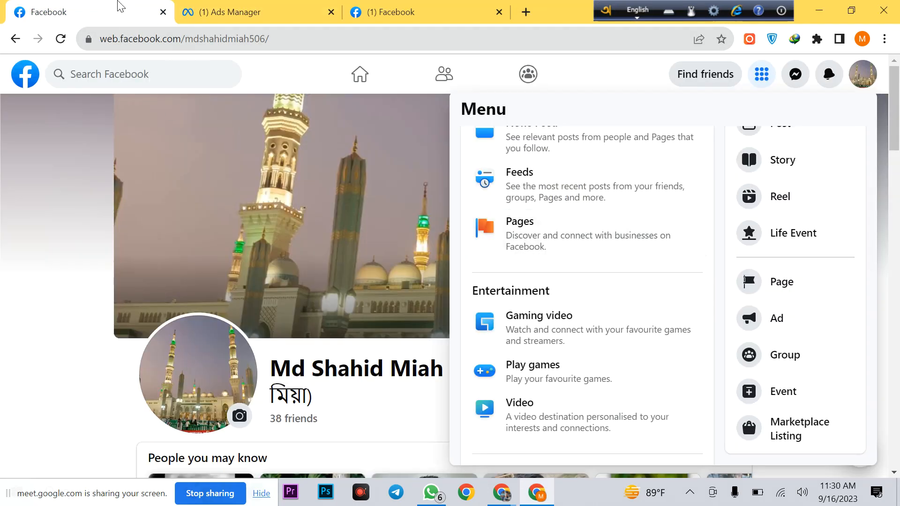
Step: Return to the Ads Manager tab and open the ad account's Account overview
scroll(607, 343, "up", 3)
scroll(609, 338, "down", 10)
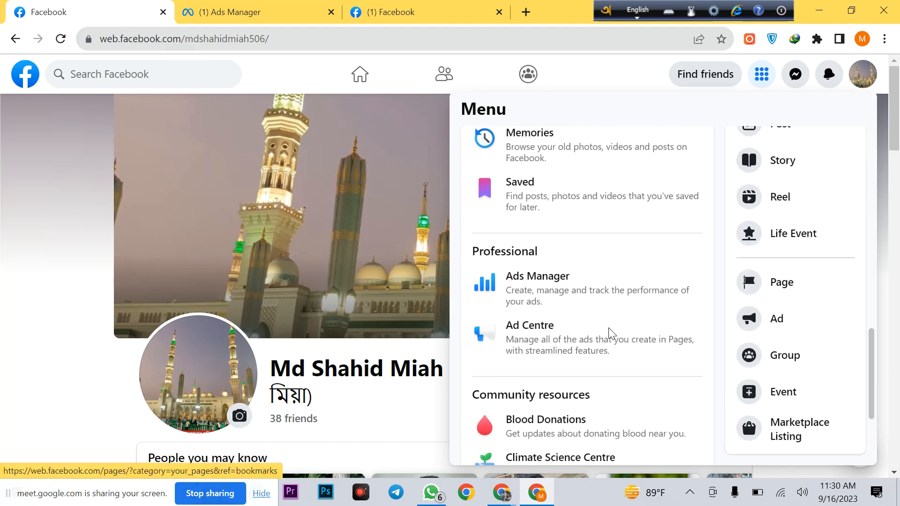
scroll(609, 328, "up", 5)
right_click(597, 334)
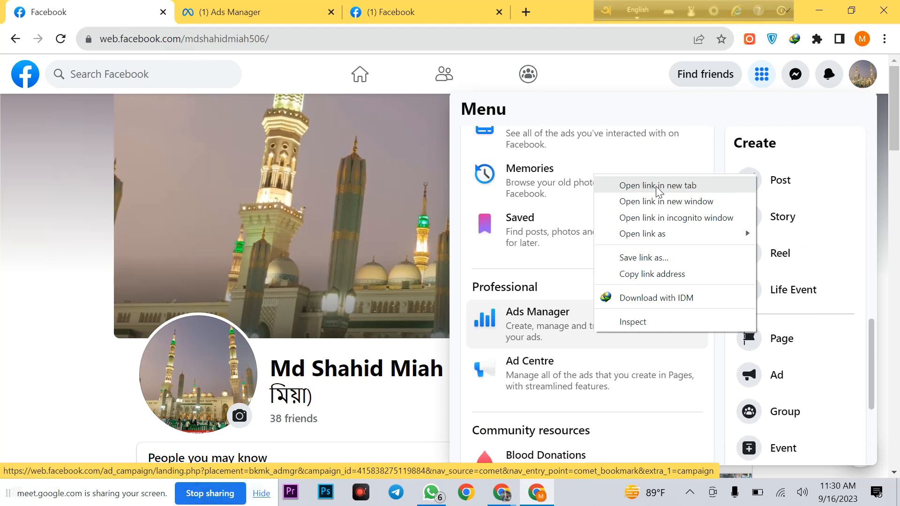
left_click(287, 7)
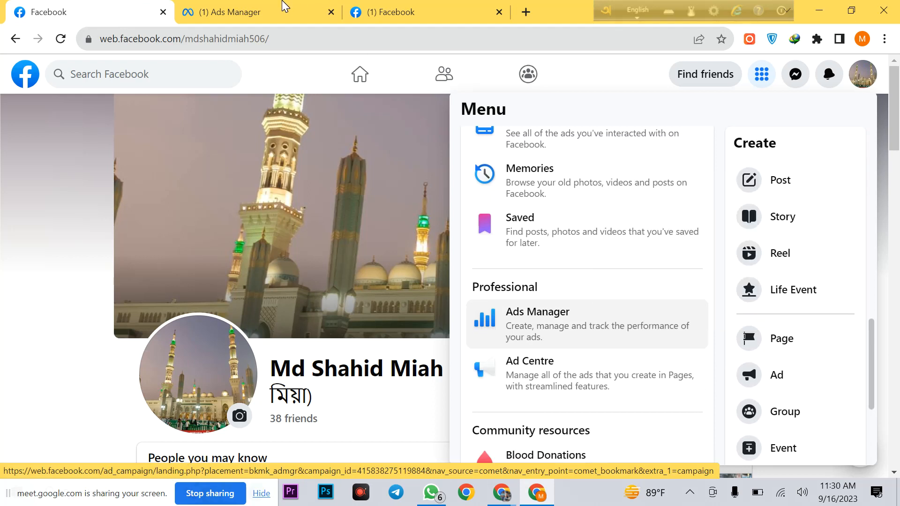
left_click(241, 14)
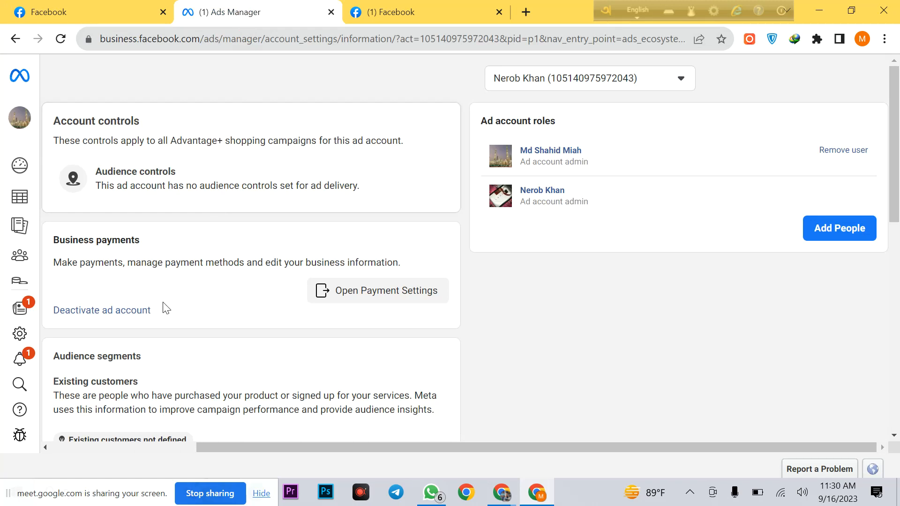
left_click(28, 168)
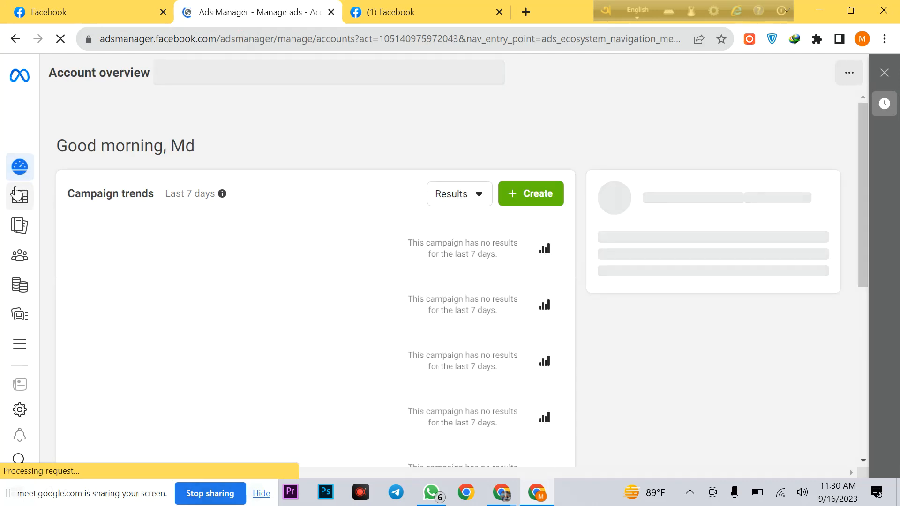
Step: Open Ad account settings and scroll across to the Ad account roles
mouse_move(19, 183)
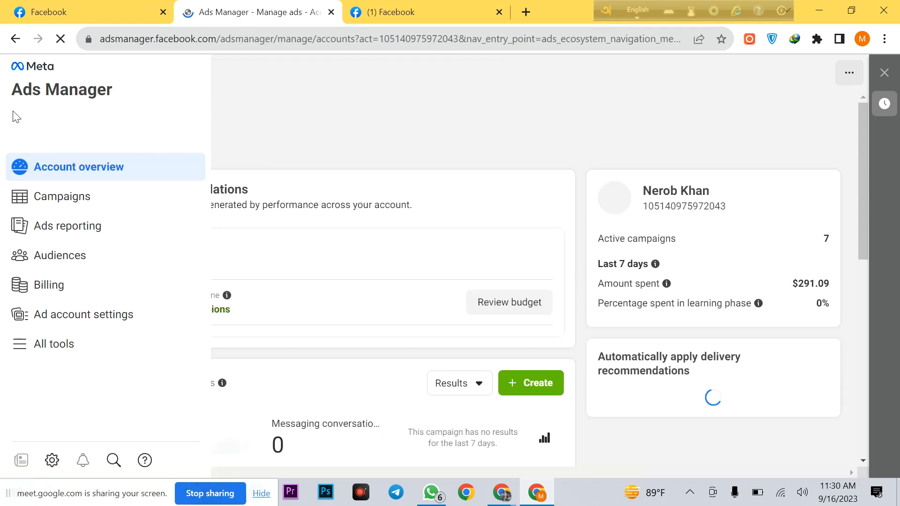
left_click(137, 327)
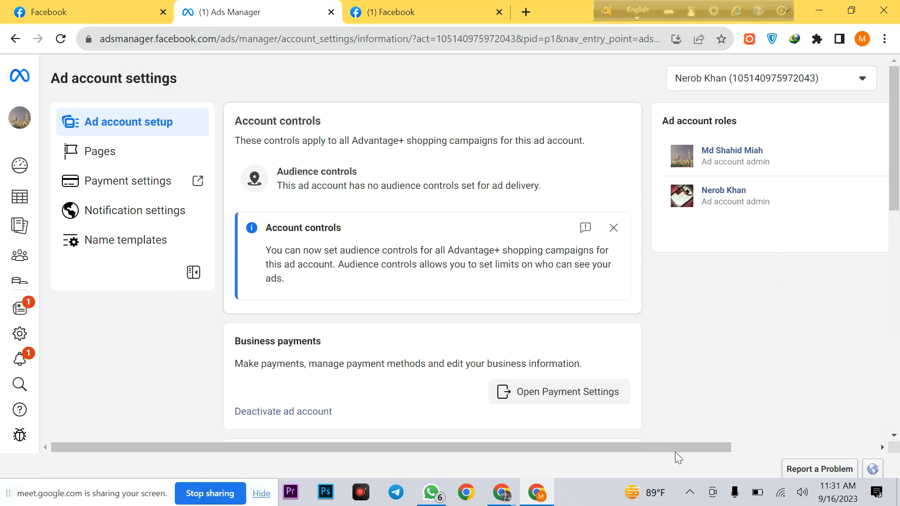
left_click_drag(510, 449, 831, 432)
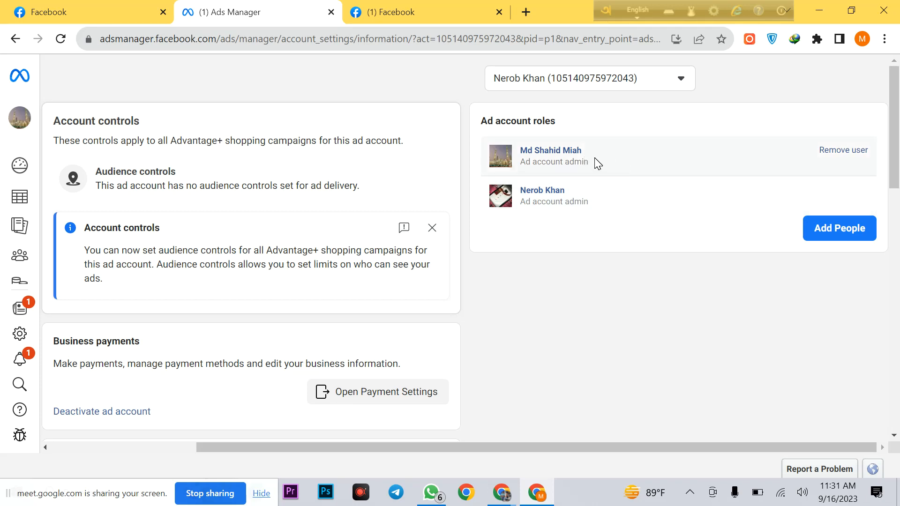
Step: Highlight the Ad account admin role, dismiss Account controls, and start adding people
left_click_drag(592, 160, 521, 176)
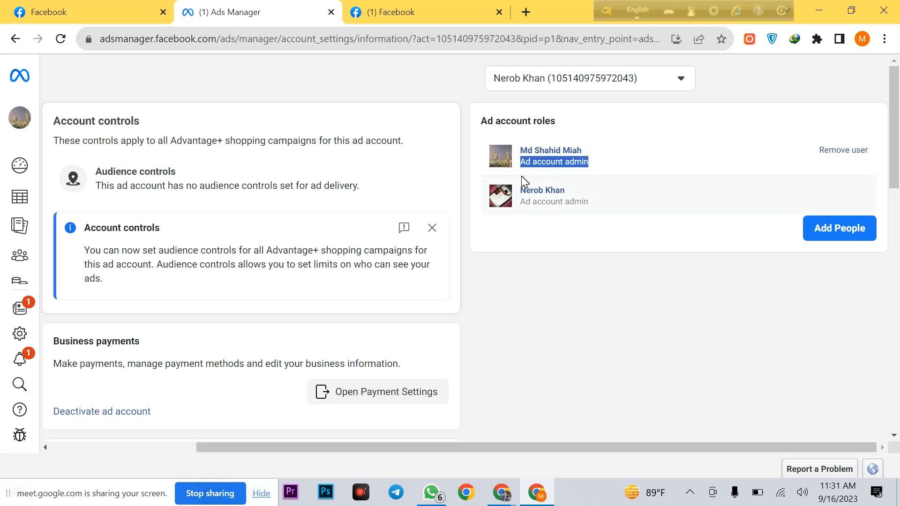
left_click_drag(587, 167, 517, 172)
left_click(586, 165)
left_click_drag(585, 165, 525, 164)
left_click(616, 167)
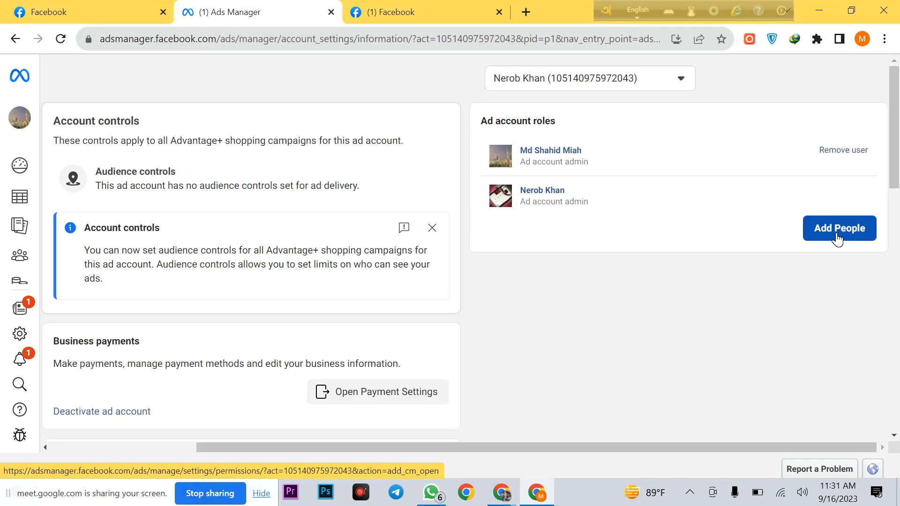
left_click(428, 232)
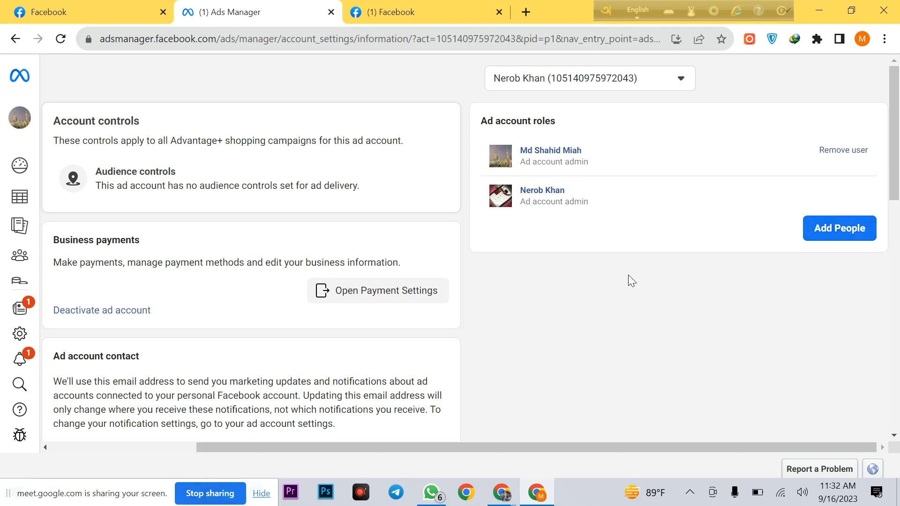
left_click(825, 231)
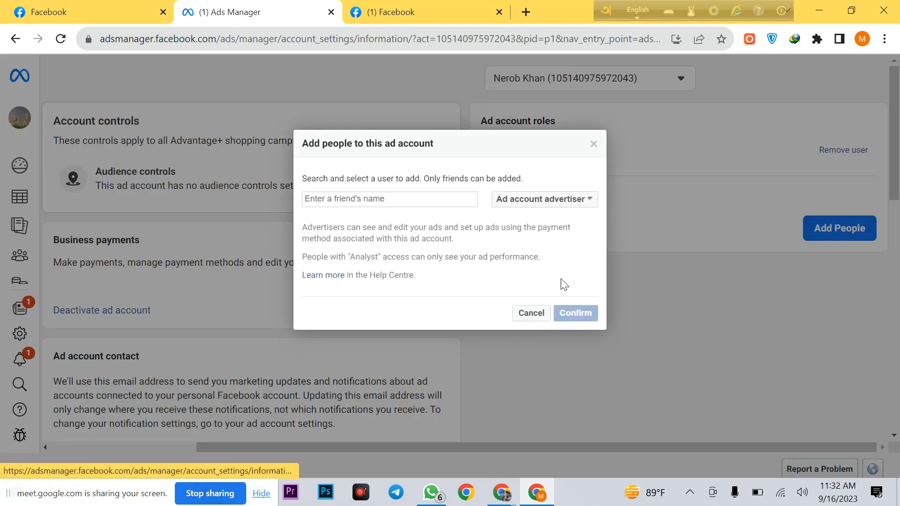
Step: Show the role dropdown listing Ad account admin, advertiser and analyst
left_click(589, 200)
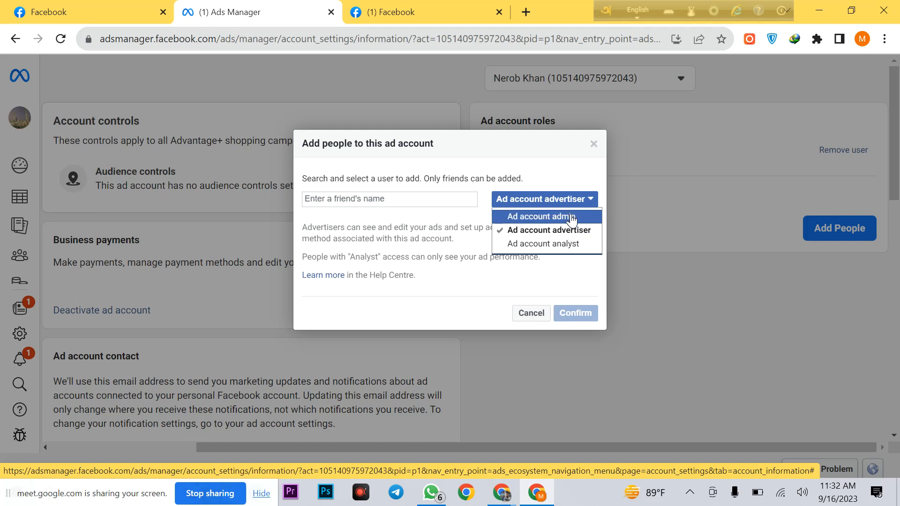
Step: Switch into acting as the Ishra It Institute Page
left_click(424, 10)
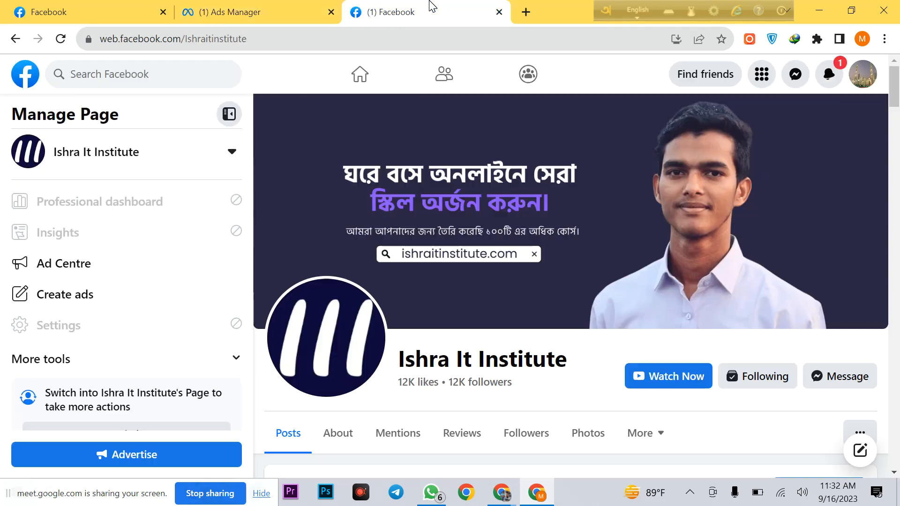
scroll(688, 394, "down", 3)
left_click(804, 349)
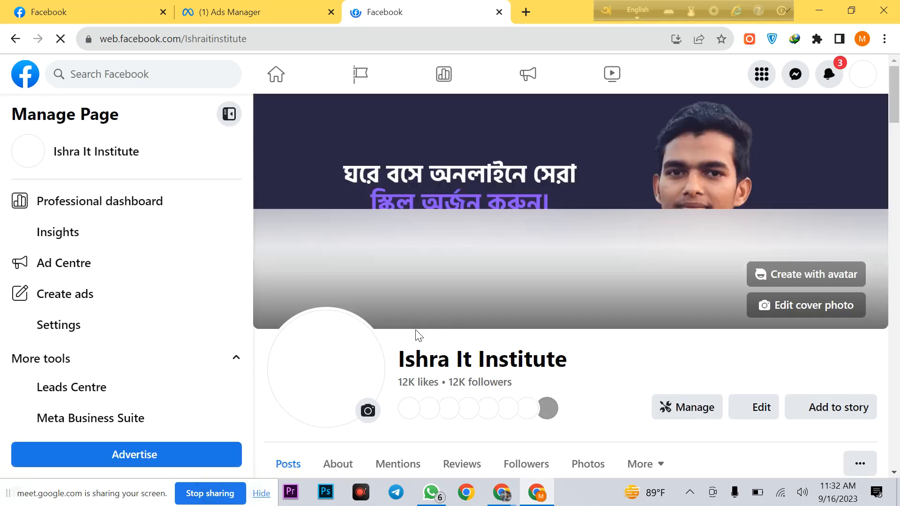
Step: Open the Page's professional dashboard and go to its Page access settings
left_click(146, 206)
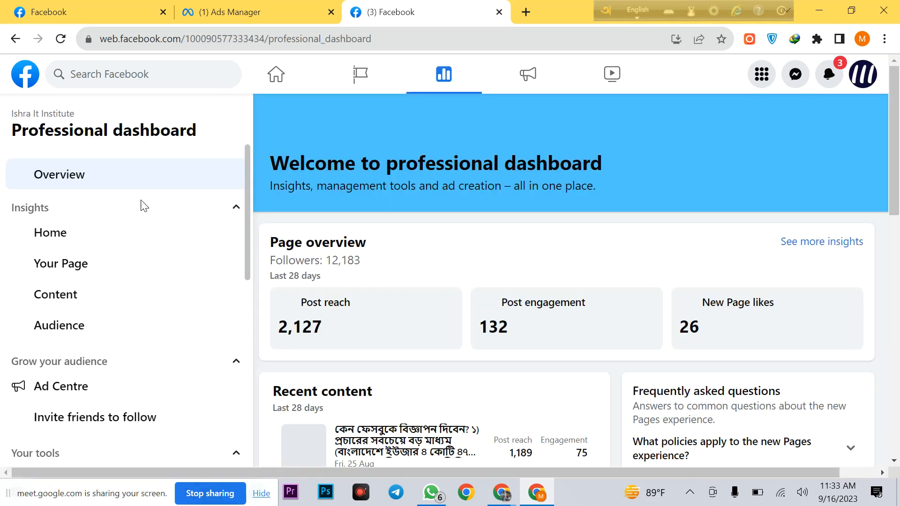
scroll(124, 327, "down", 8)
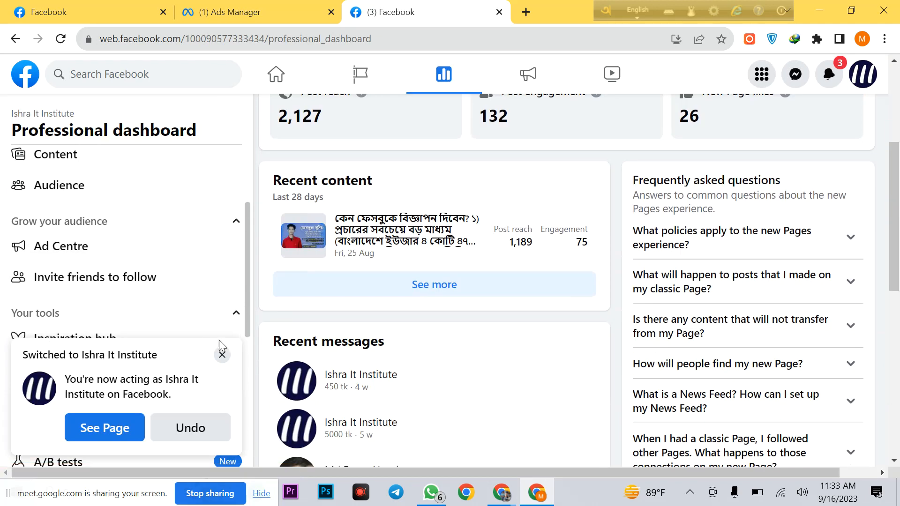
left_click(221, 355)
scroll(128, 328, "down", 2)
left_click(118, 369)
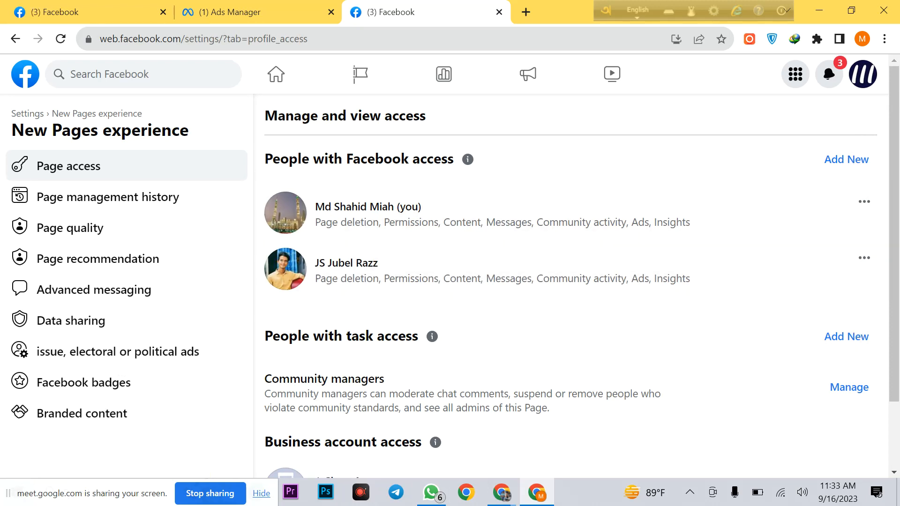
Step: Highlight the 'People with Facebook access' and 'People with task access' headings
left_click_drag(265, 159, 455, 172)
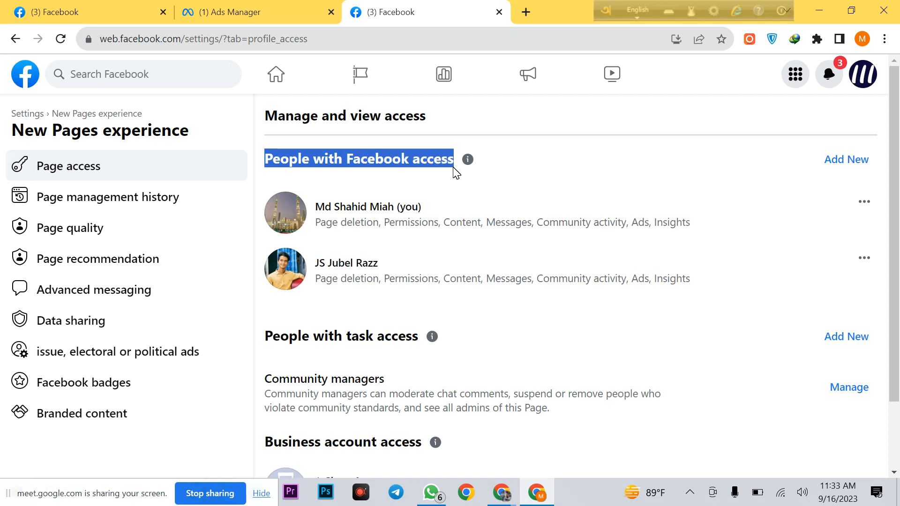
left_click_drag(265, 336, 418, 336)
left_click(348, 336)
left_click_drag(348, 336, 373, 335)
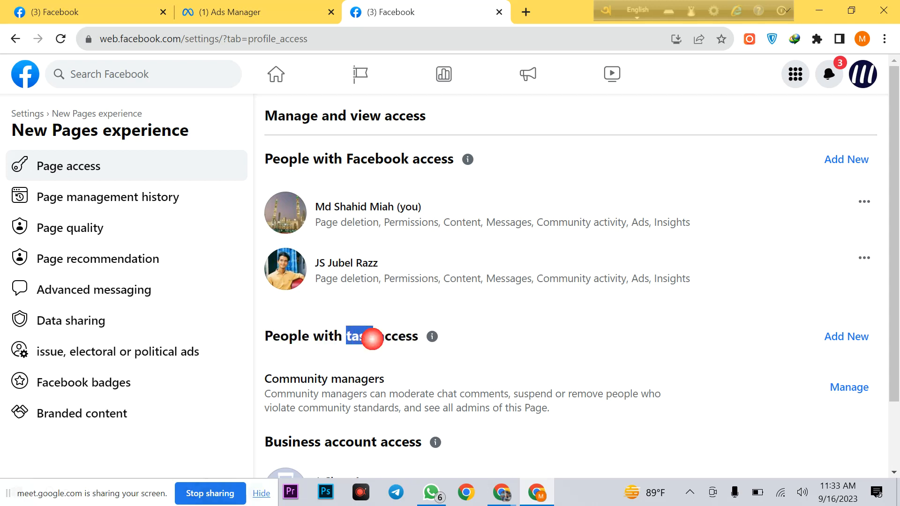
left_click(355, 336)
left_click_drag(348, 336, 376, 336)
left_click(373, 336)
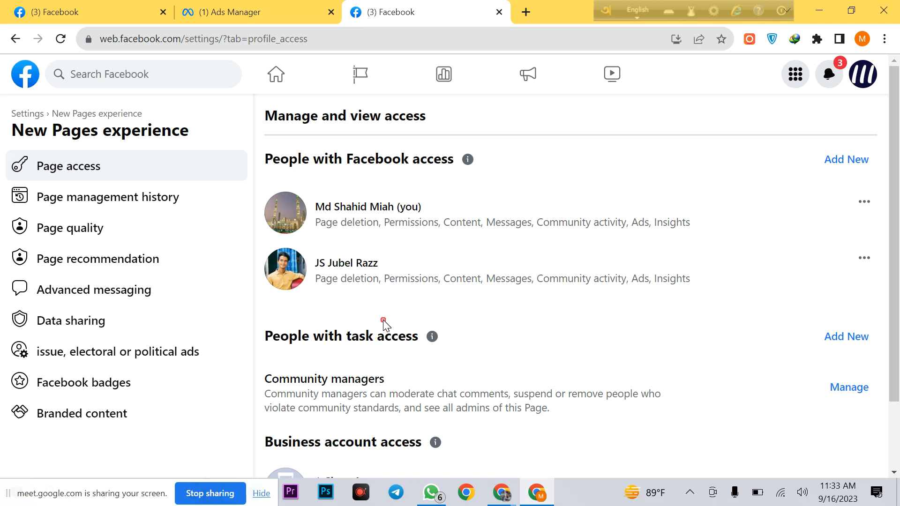
left_click_drag(346, 336, 373, 336)
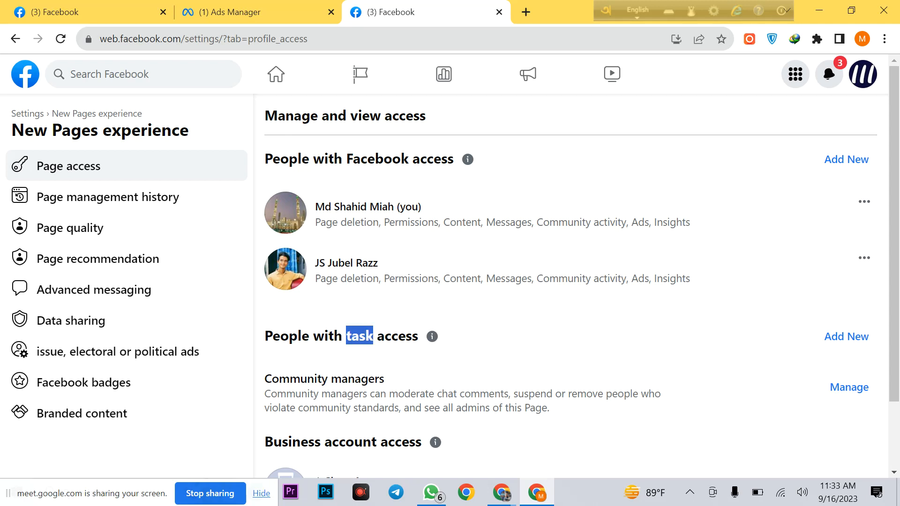
Step: Repeatedly highlight the word 'task' in the People with task access heading
scroll(403, 349, "down", 2)
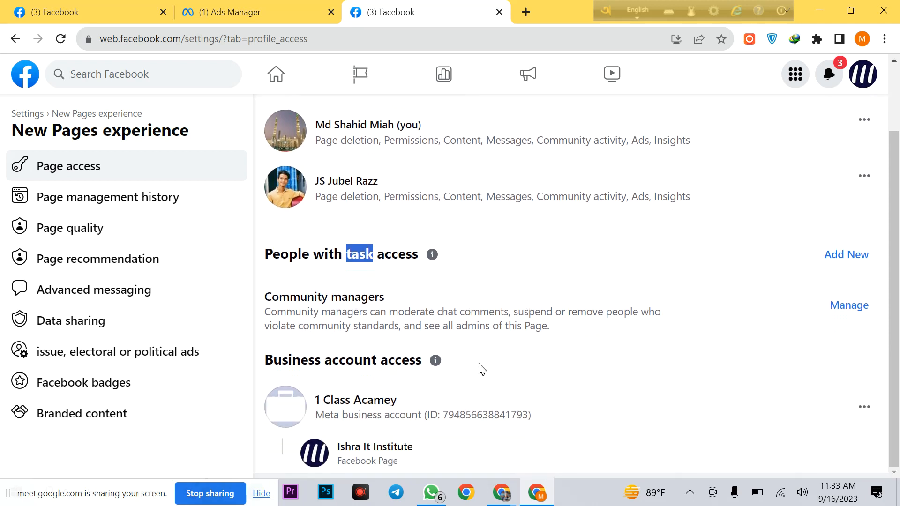
scroll(482, 370, "up", 1)
mouse_move(345, 324)
left_mouse_down()
mouse_move(373, 324)
mouse_move(351, 329)
mouse_move(374, 328)
mouse_move(368, 337)
mouse_move(377, 339)
left_mouse_up()
left_click(466, 342)
left_click(382, 345)
scroll(418, 352, "up", 1)
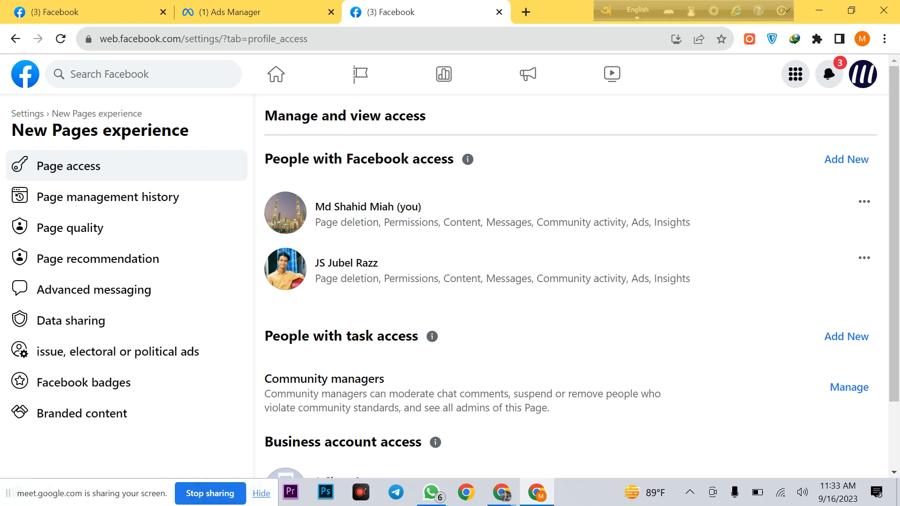
left_click_drag(346, 336, 374, 336)
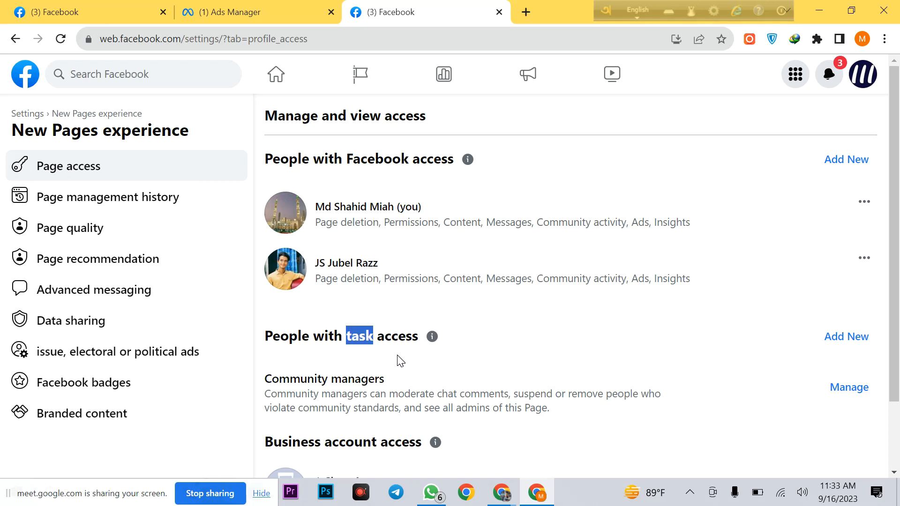
left_click(382, 351)
mouse_move(346, 336)
left_mouse_down()
mouse_move(374, 336)
mouse_move(352, 336)
left_mouse_up()
left_click(364, 349)
left_click(362, 341)
left_click(383, 354)
left_click(368, 355)
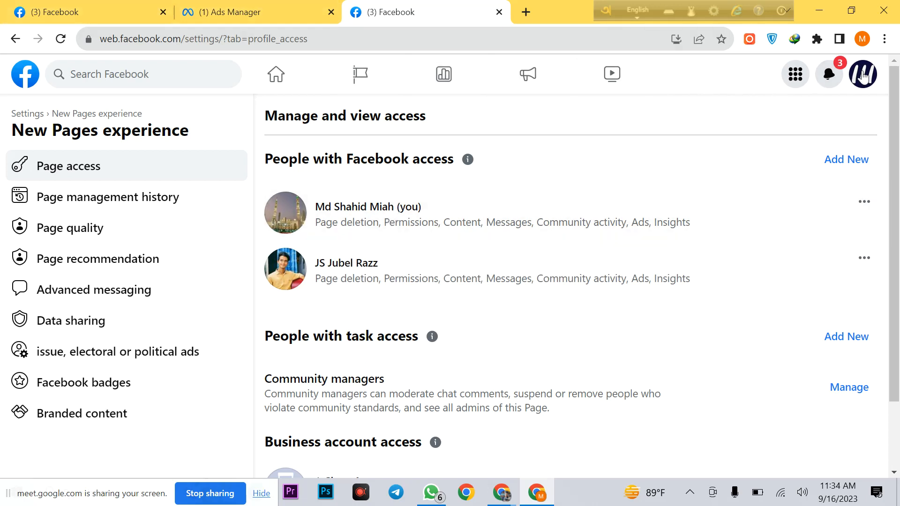
left_click(523, 12)
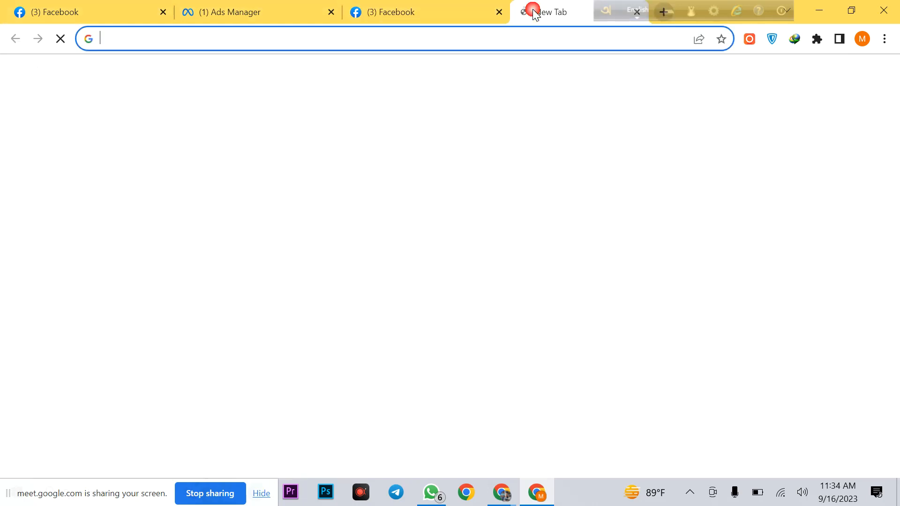
left_click(419, 7)
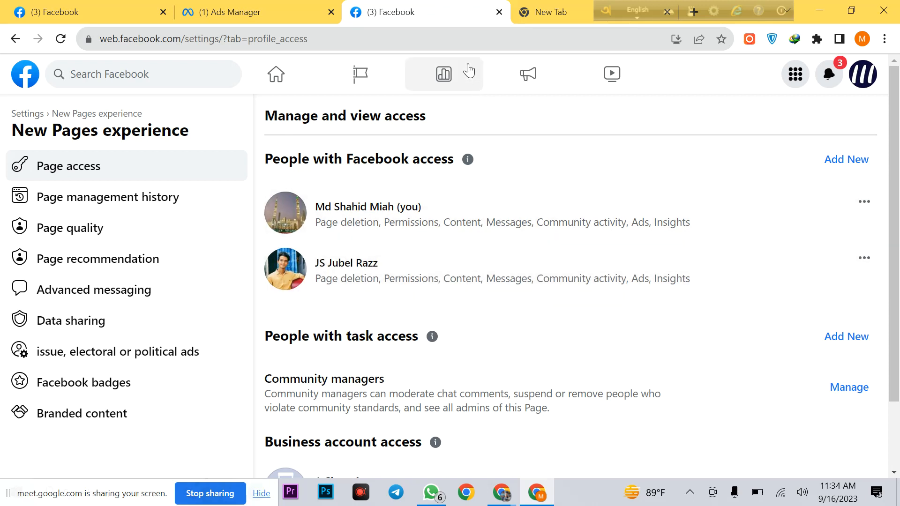
left_click(552, 4)
left_click(461, 347)
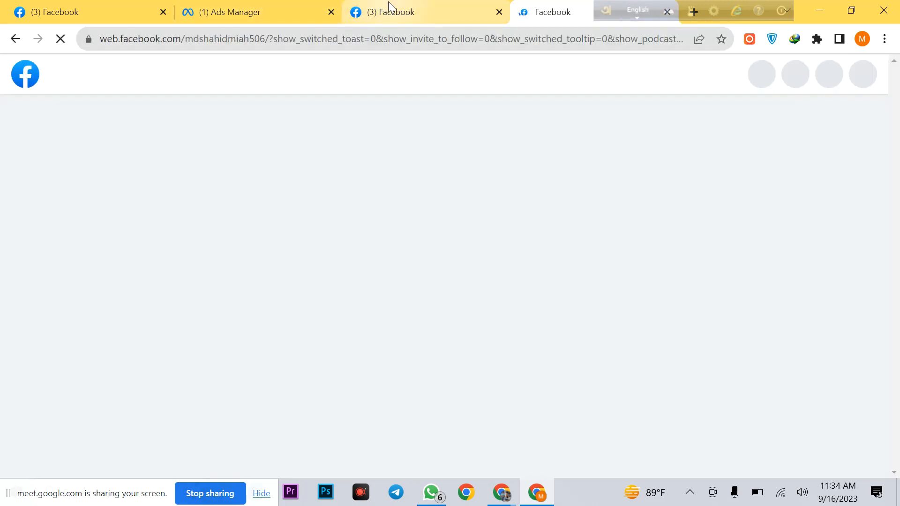
left_click(388, 3)
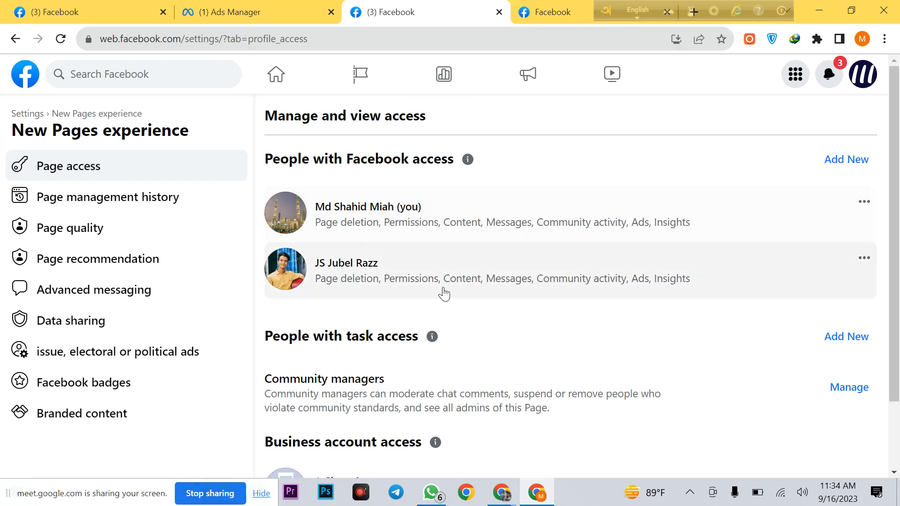
left_click(549, 12)
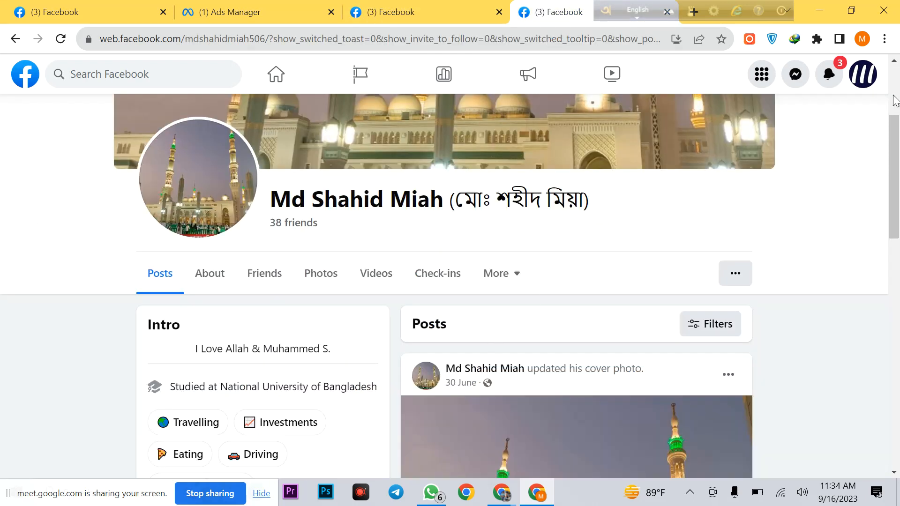
left_click(863, 74)
left_click(733, 133)
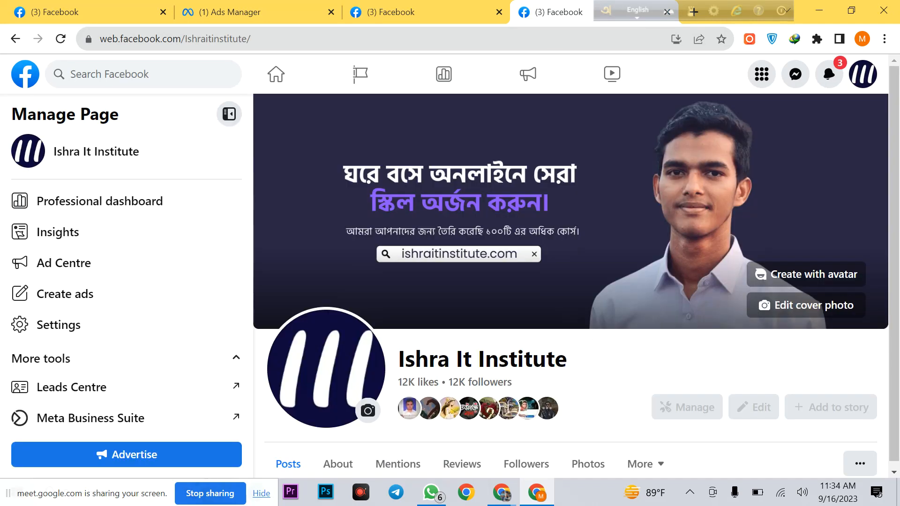
scroll(486, 381, "down", 20)
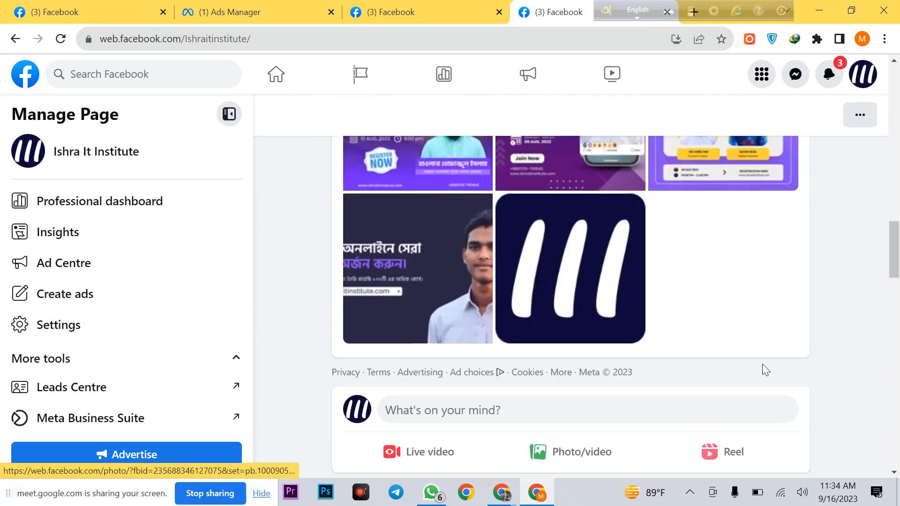
scroll(765, 370, "down", 15)
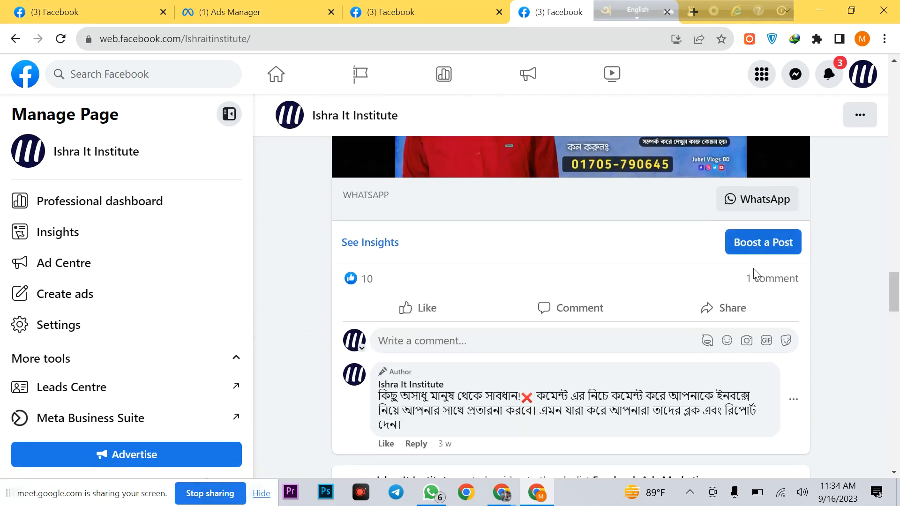
scroll(759, 271, "up", 1)
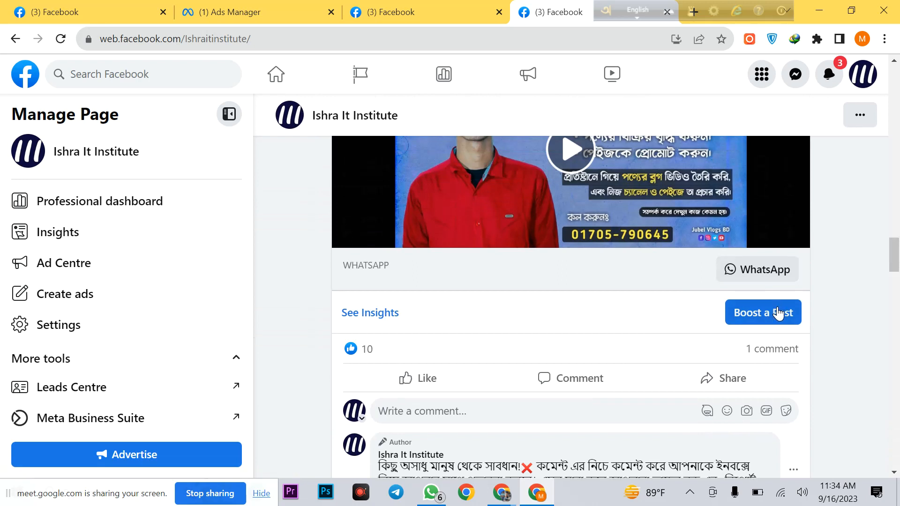
scroll(776, 318, "up", 2)
scroll(776, 319, "down", 2)
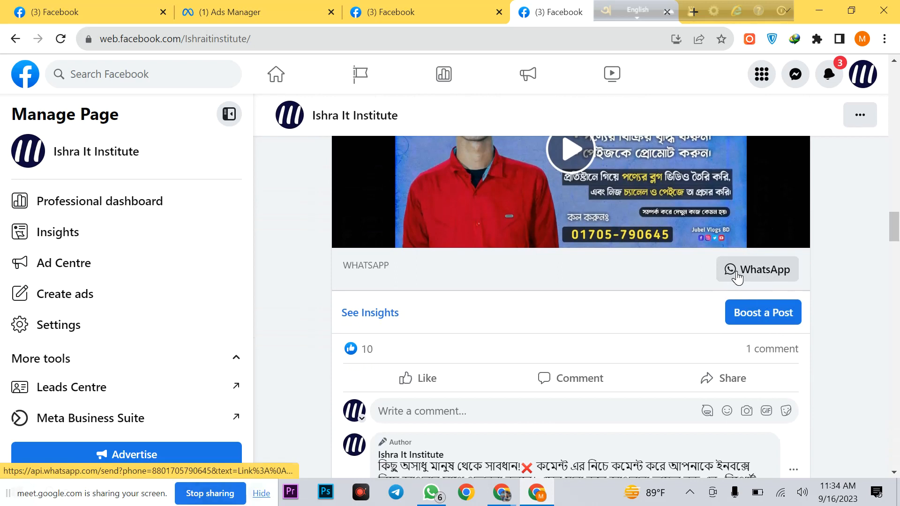
scroll(740, 274, "down", 1)
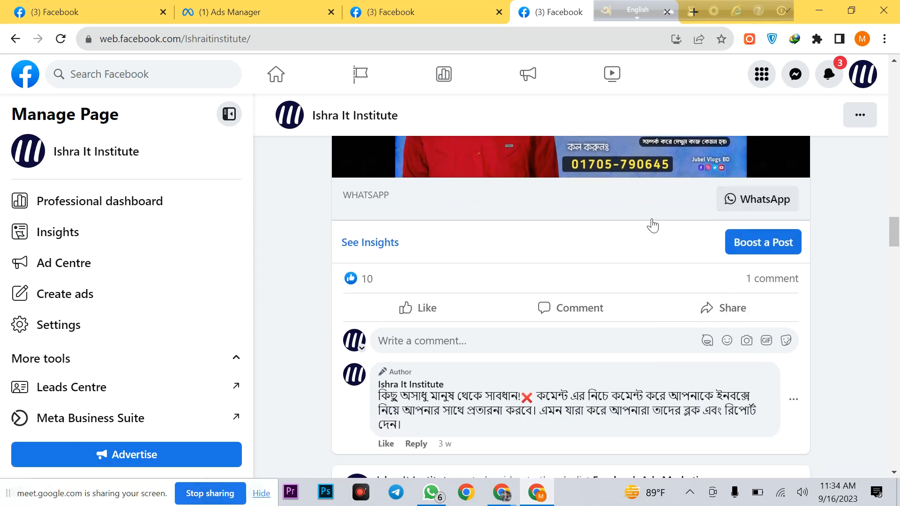
scroll(694, 207, "up", 3)
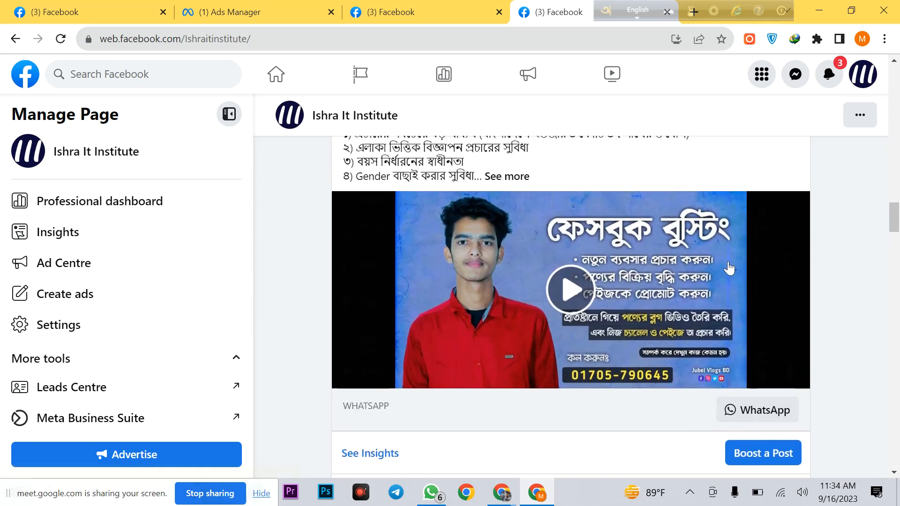
scroll(689, 281, "down", 2)
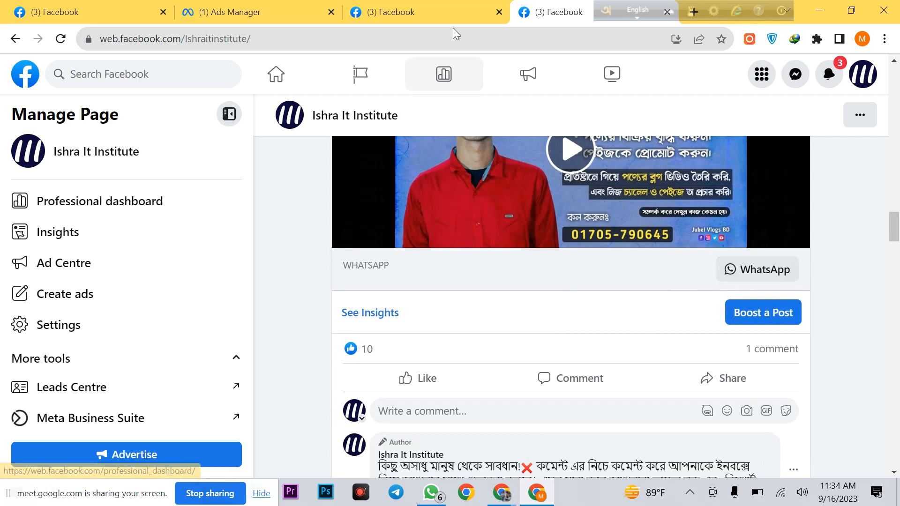
left_click(411, 7)
Step: Add new task access and select the friend found by searching their full name
scroll(693, 351, "down", 1)
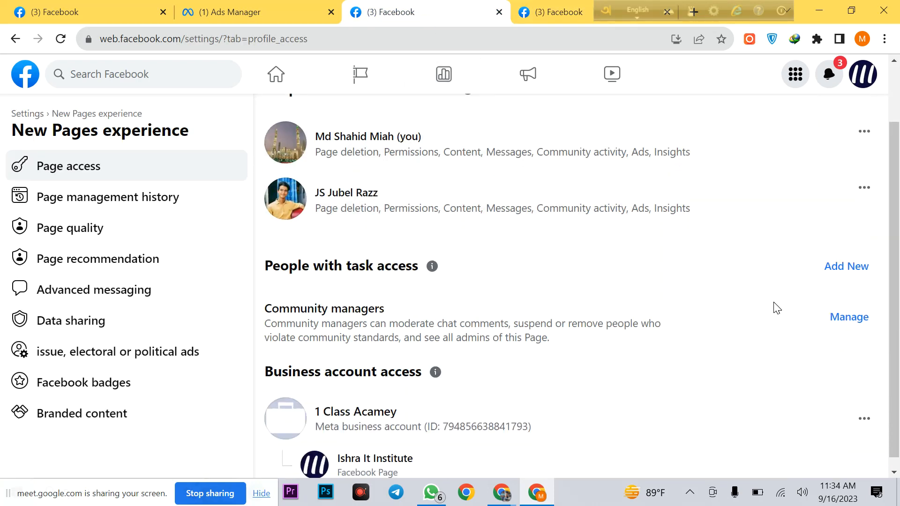
scroll(766, 307, "up", 1)
scroll(765, 310, "down", 1)
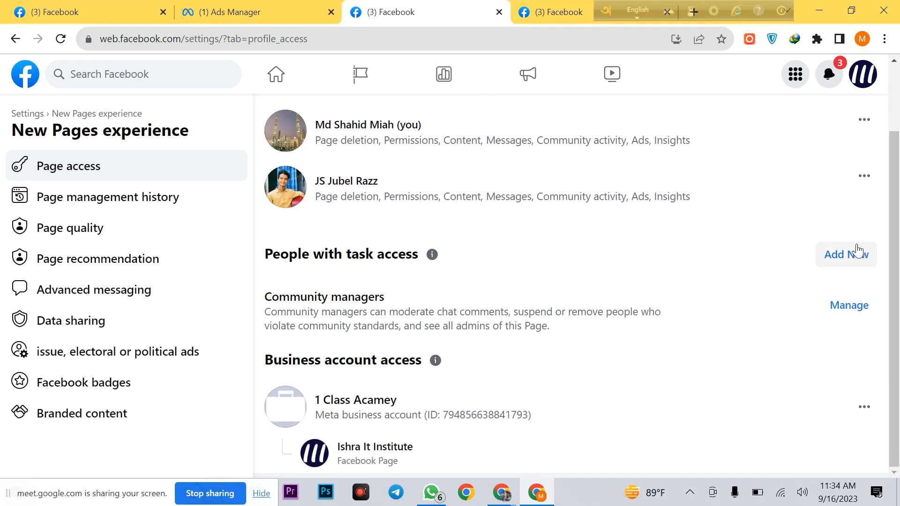
left_click(843, 253)
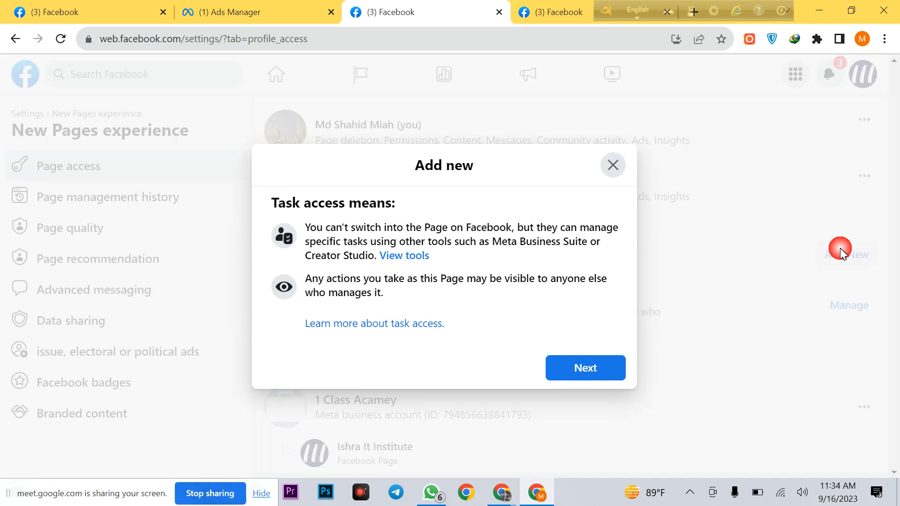
left_click(577, 366)
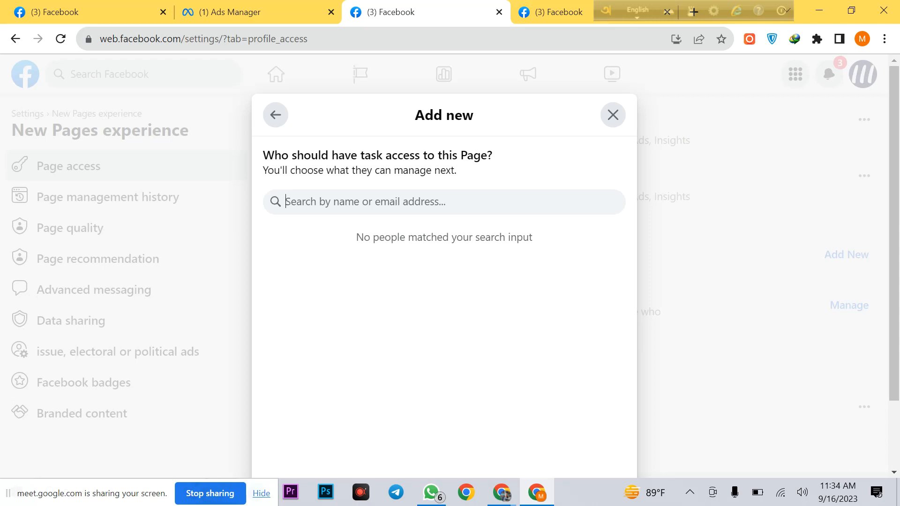
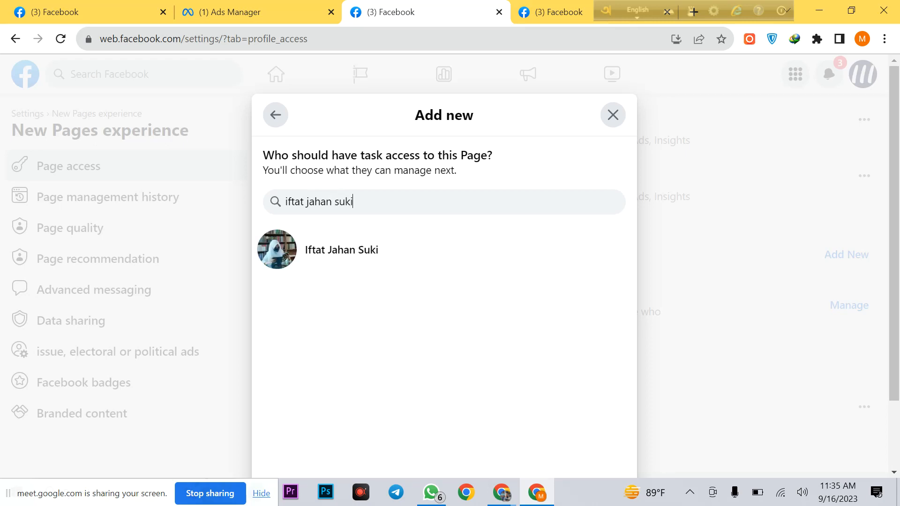
left_click(473, 266)
Step: Turn on the Ads permission for the friend's task access
scroll(544, 270, "down", 1)
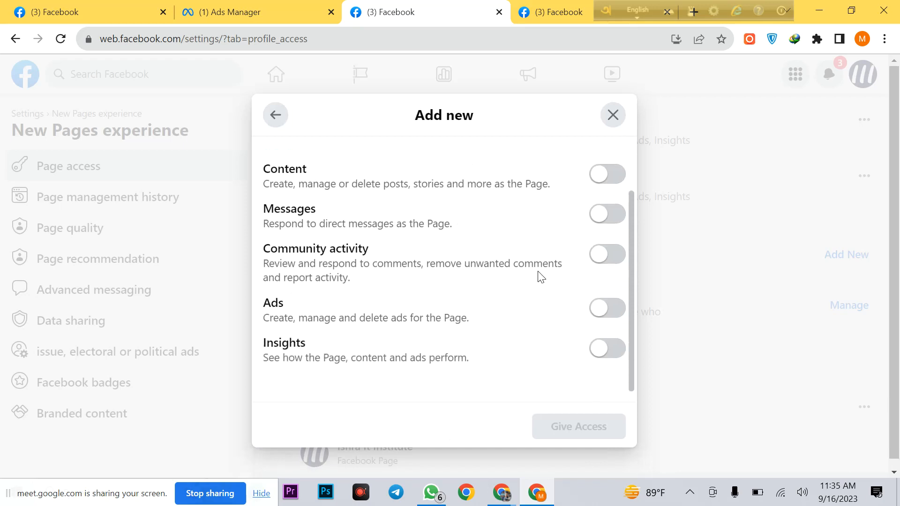
scroll(539, 277, "up", 1)
scroll(539, 280, "down", 1)
left_click(618, 309)
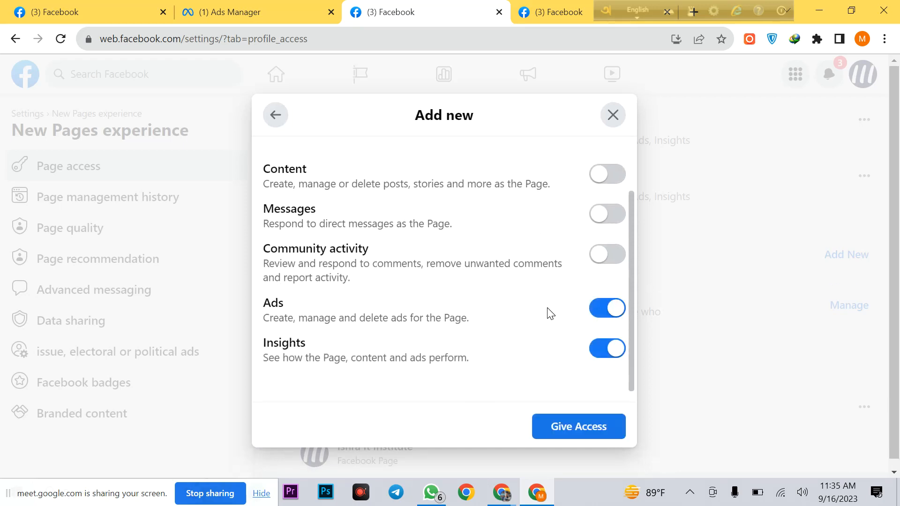
scroll(618, 320, "up", 1)
scroll(615, 349, "down", 1)
mouse_move(607, 342)
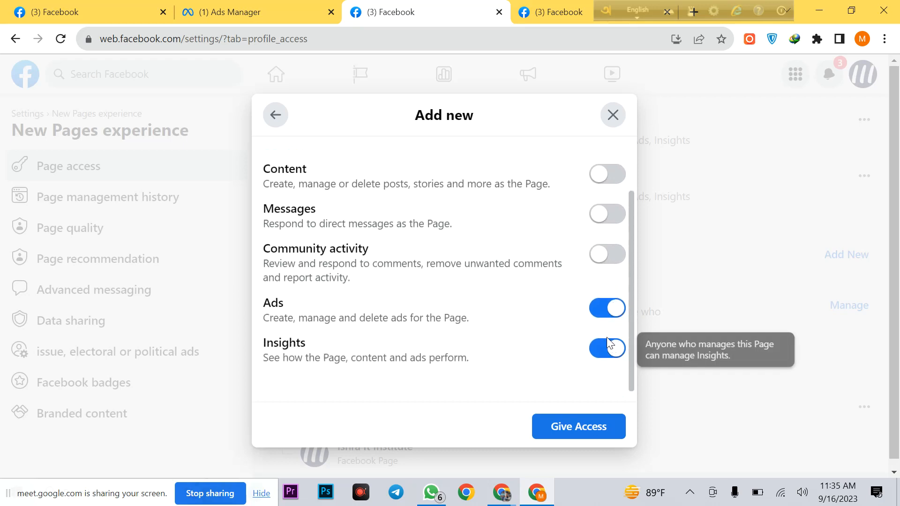
scroll(608, 337, "up", 1)
scroll(605, 363, "down", 1)
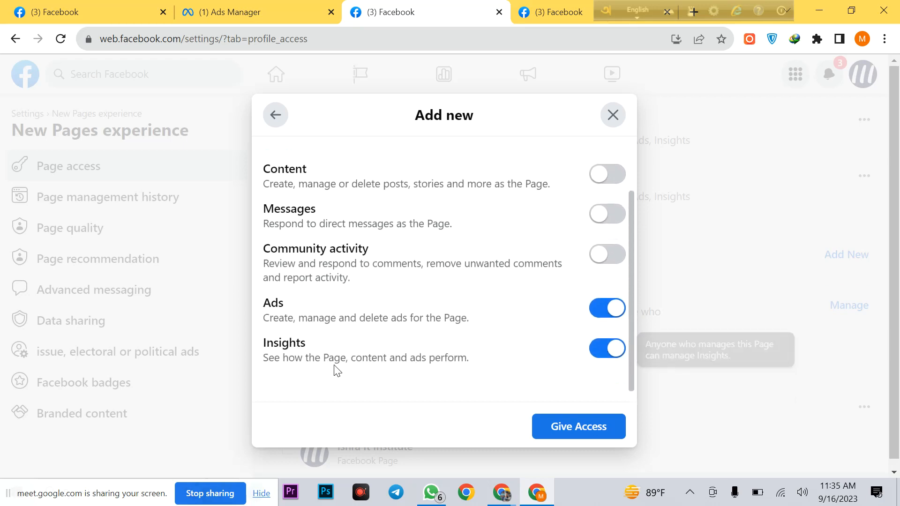
Step: Highlight the Ads and Insights permission descriptions, then return to the Page's posts
left_click_drag(262, 319, 467, 319)
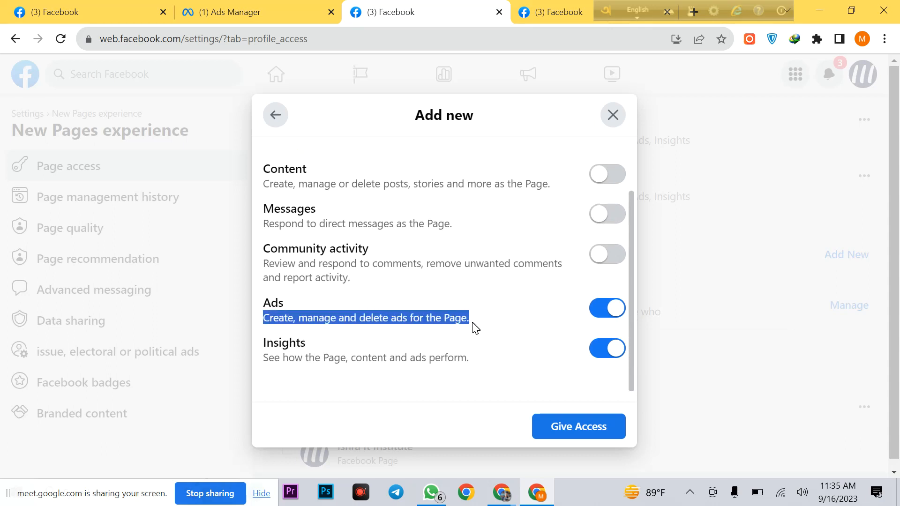
left_click(278, 334)
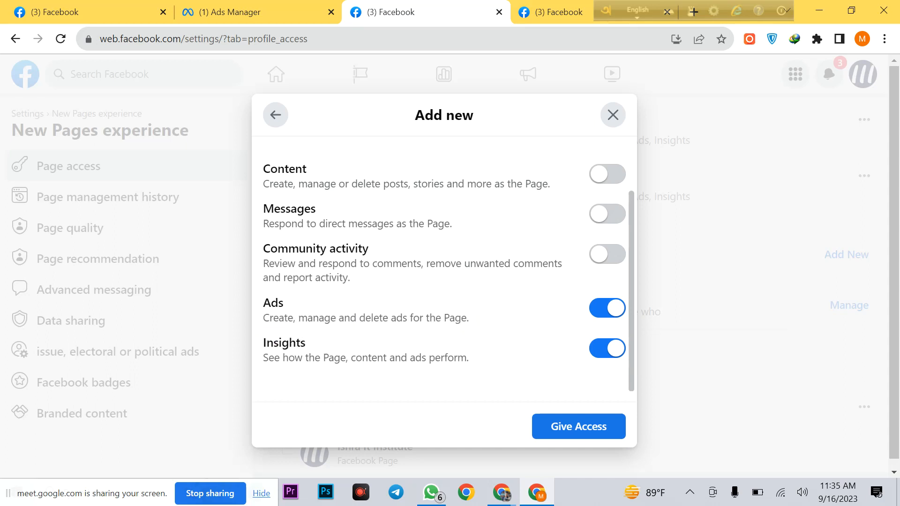
left_click_drag(261, 319, 467, 319)
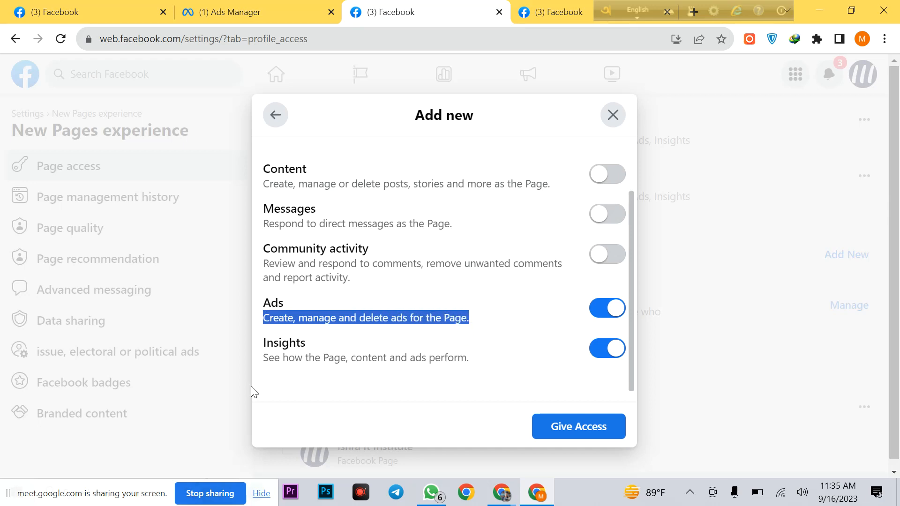
left_click_drag(263, 358, 474, 359)
left_click(556, 19)
scroll(347, 249, "down", 2)
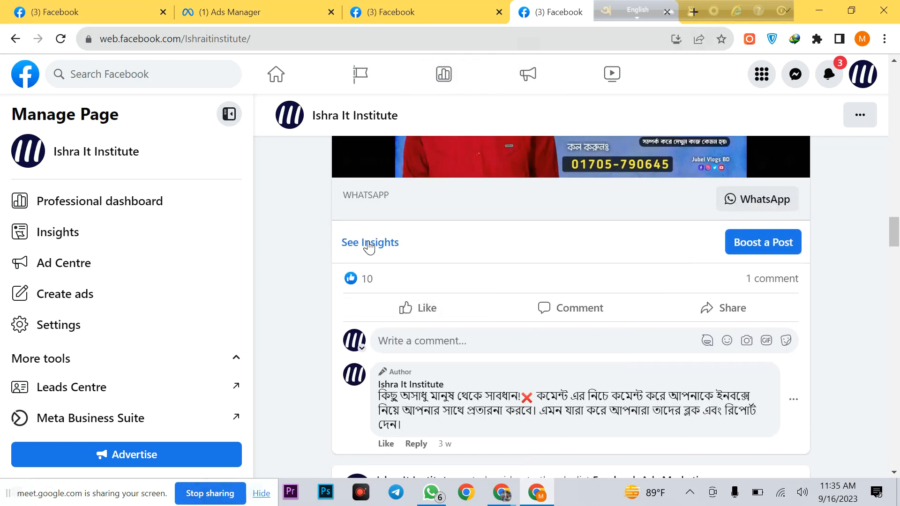
Step: Check the video post's insights (1,273 impressions, 1,189 reach, 75 engagements), then return to the permissions tab
left_click(378, 242)
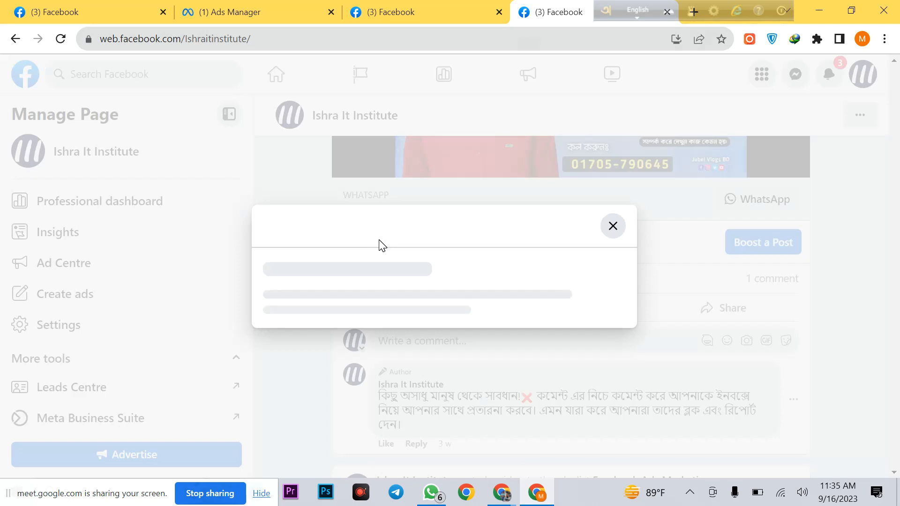
left_click_drag(270, 261, 319, 266)
left_click(269, 271)
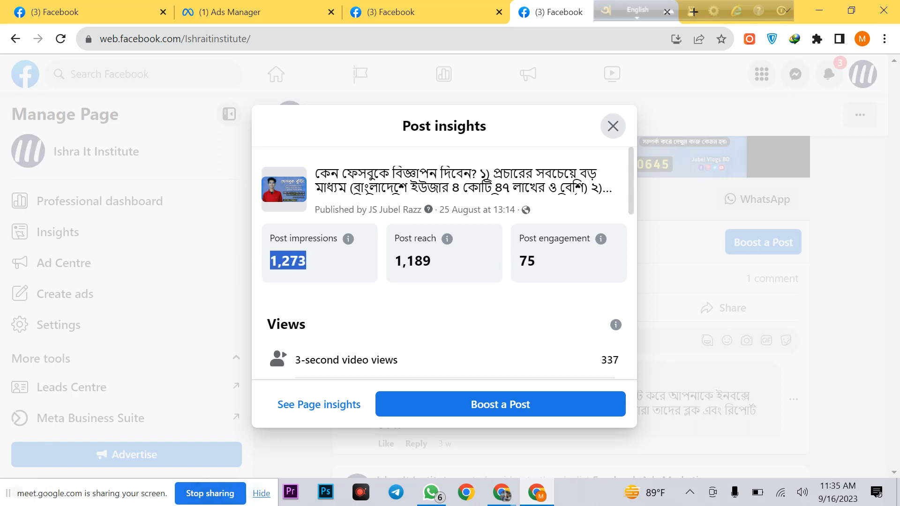
left_click(394, 13)
left_click(357, 339)
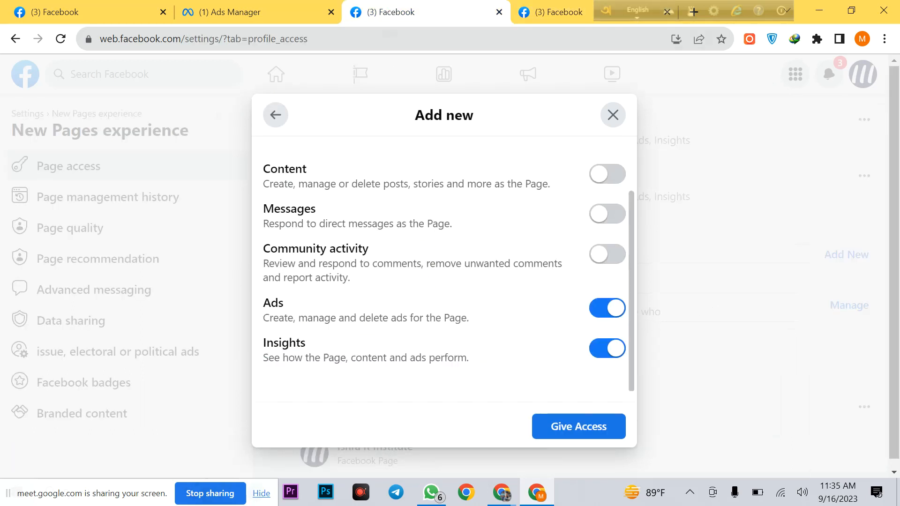
left_click(618, 307)
left_click(617, 307)
scroll(614, 333, "up", 1)
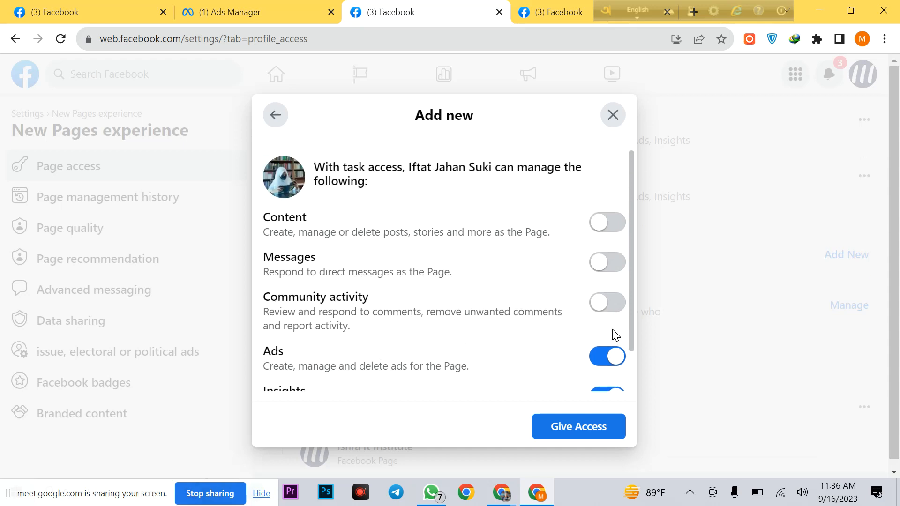
scroll(572, 330, "down", 1)
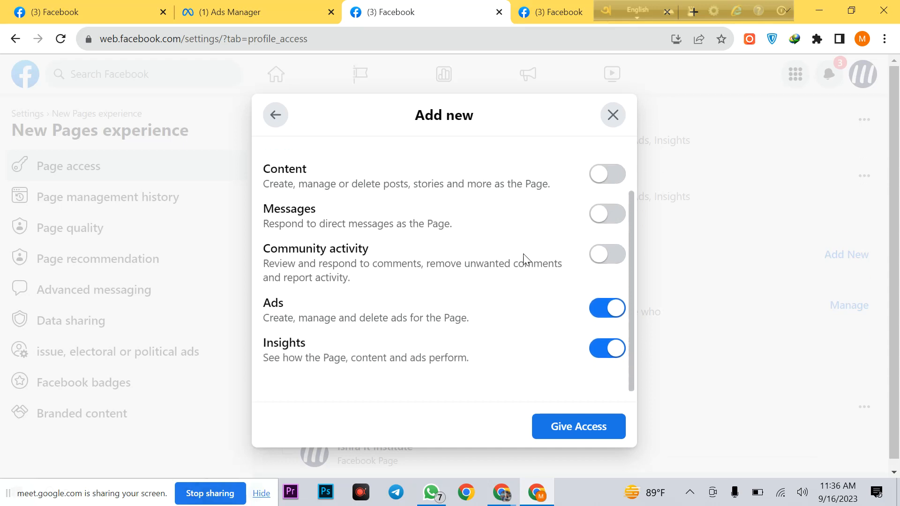
mouse_move(266, 188)
left_click_drag(266, 189, 554, 192)
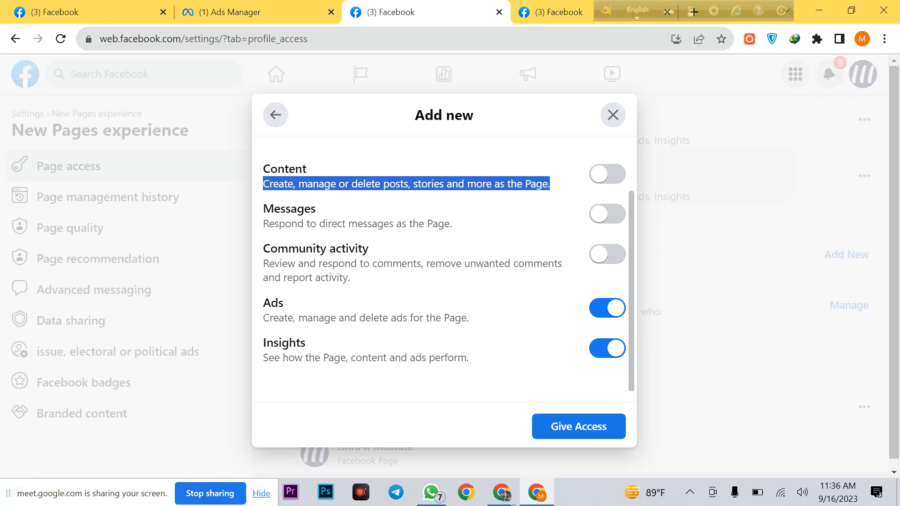
left_click(329, 185)
left_click_drag(358, 184, 279, 184)
left_click(550, 184)
Step: Turn Content on and toggle the Messages permission repeatedly, leaving Messages switched off
left_click(609, 172)
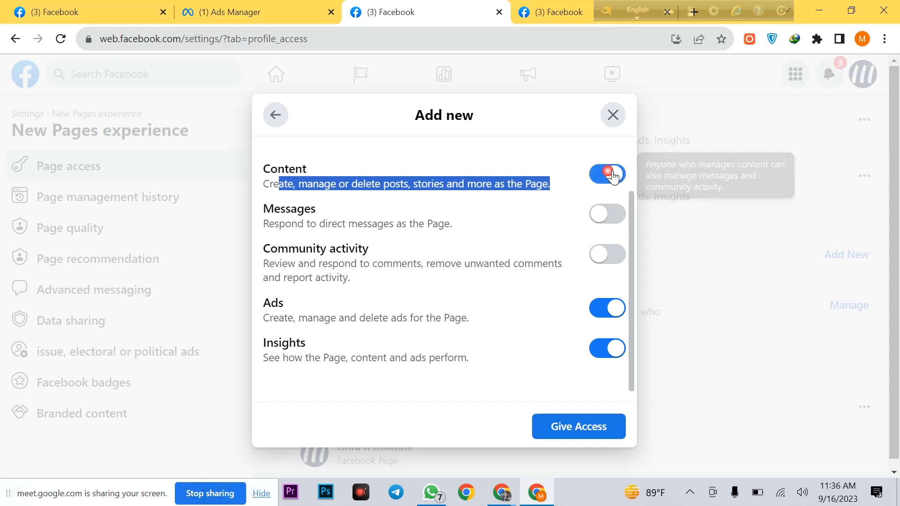
left_click(552, 167)
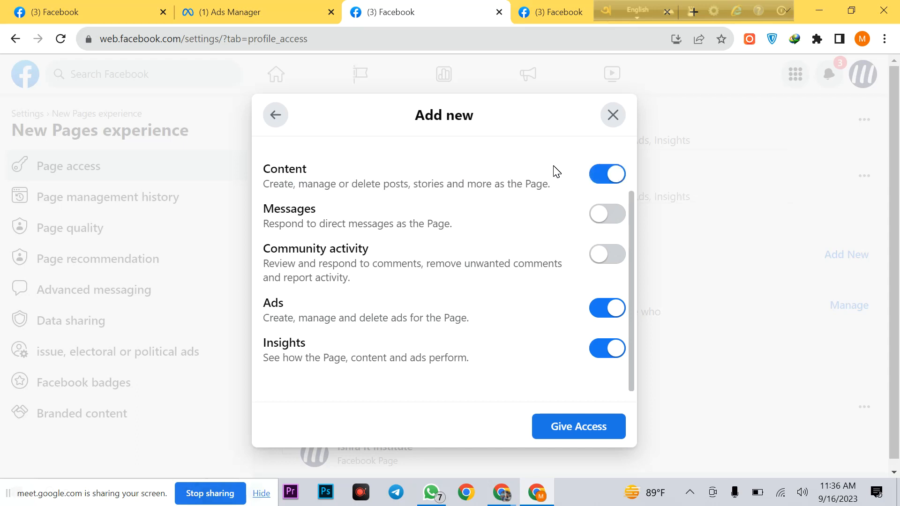
left_click(613, 217)
left_click(614, 217)
left_click(615, 220)
left_click(615, 219)
left_click(615, 219)
left_click(615, 219)
left_click(616, 220)
left_click(615, 219)
left_click(615, 220)
left_click(615, 219)
left_click(615, 220)
left_click(615, 219)
left_click(615, 220)
left_click(616, 220)
left_click(615, 219)
left_click(616, 220)
left_click(615, 219)
left_click(615, 220)
left_click(616, 220)
left_click(616, 220)
left_click(616, 221)
left_click(616, 220)
left_click(617, 221)
left_click(616, 220)
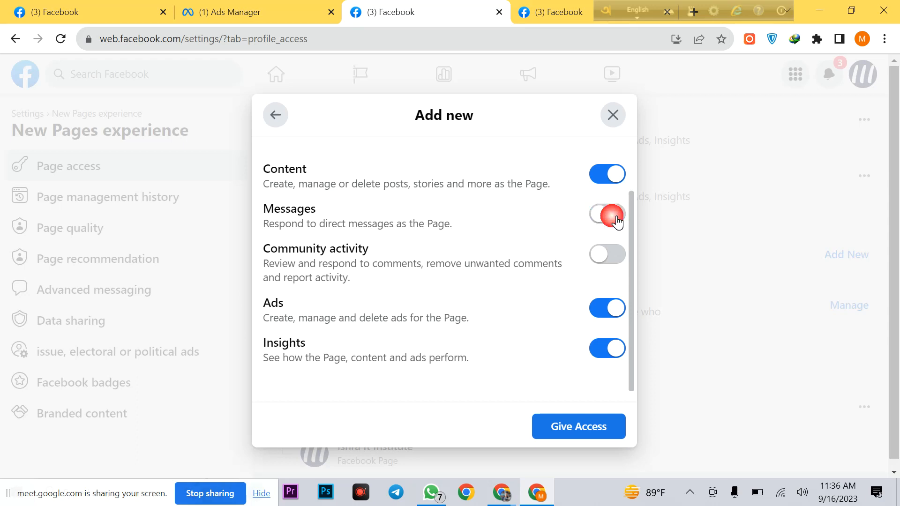
left_click(616, 220)
left_click(616, 220)
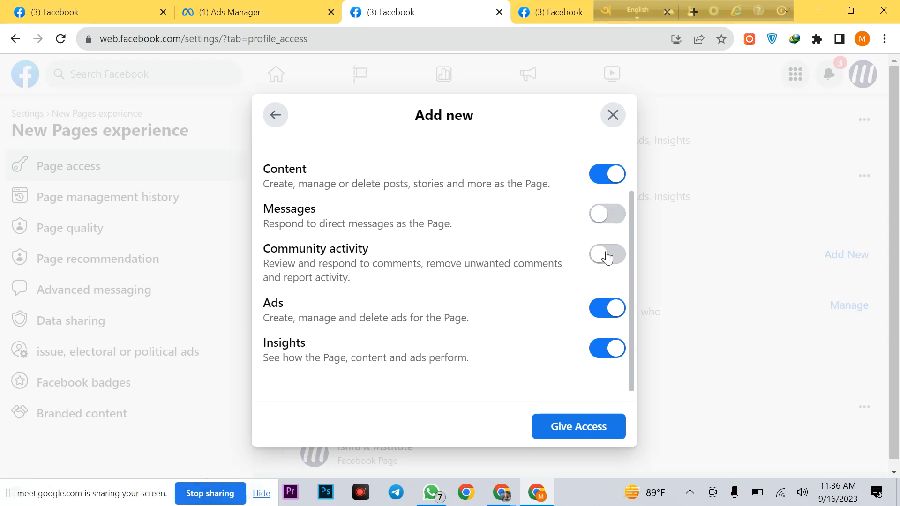
Step: Switch on the Community activity permission
left_click_drag(263, 249, 358, 249)
left_click(412, 254)
left_click(613, 261)
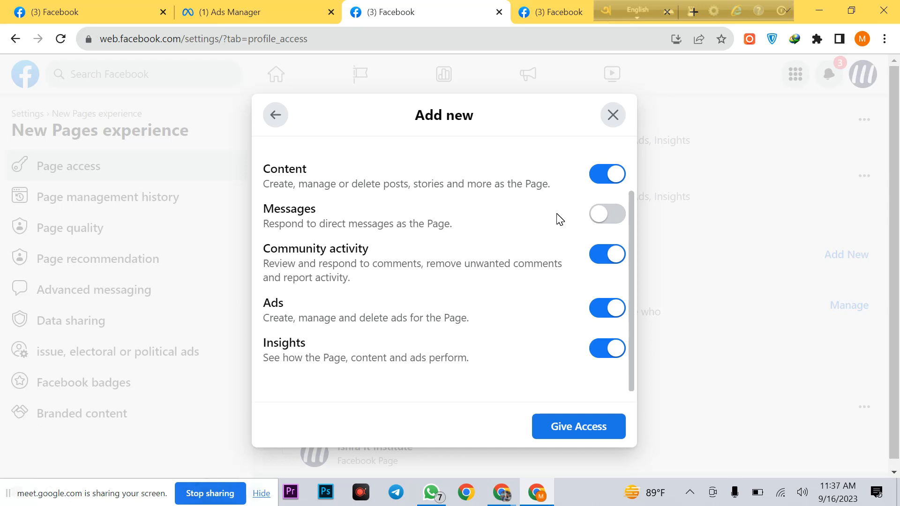
Step: Switch off Messages, Community activity, Insights, Ads and Content so no permission remains selected
left_click(614, 214)
left_click(604, 218)
left_click(605, 216)
left_click(615, 255)
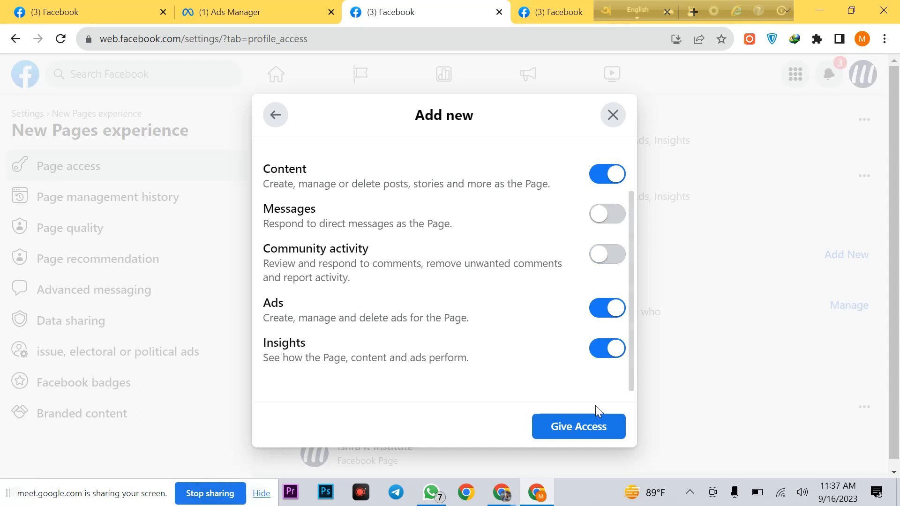
left_click(609, 351)
left_click(611, 312)
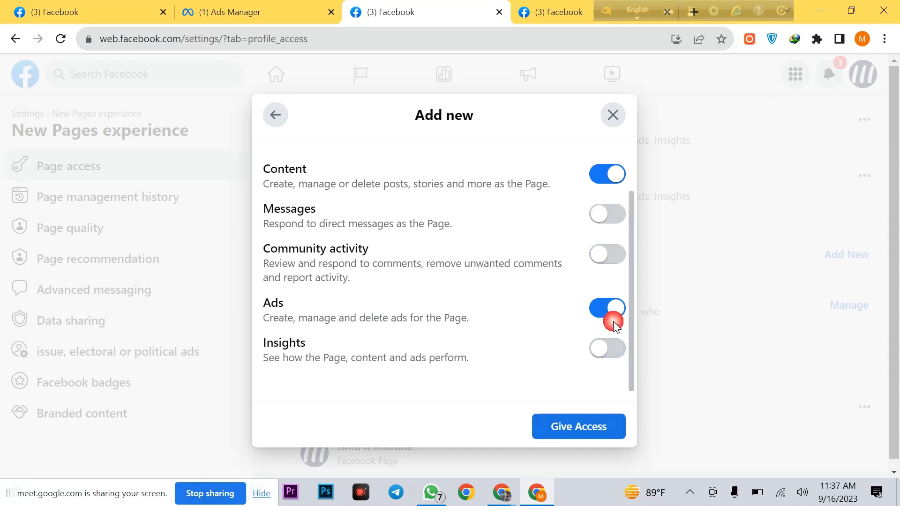
left_click(604, 185)
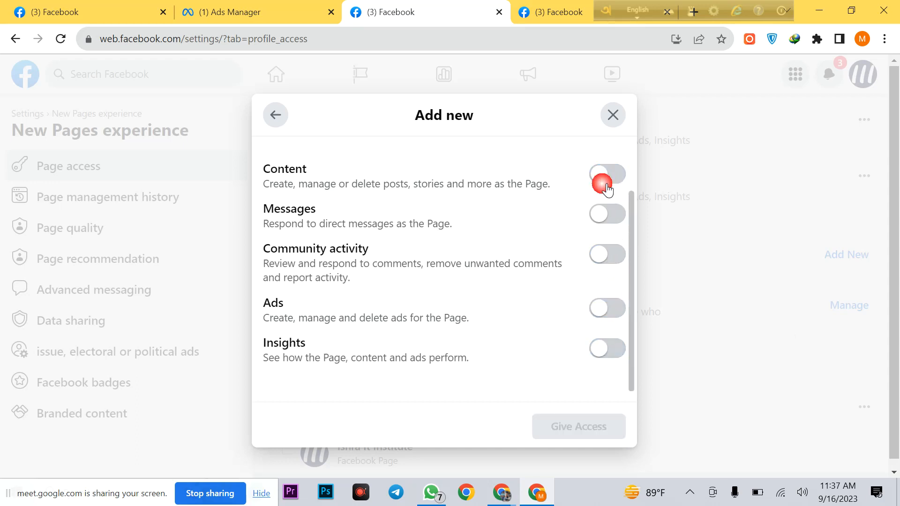
Step: Close the task access dialog without granting any permissions
left_click(619, 117)
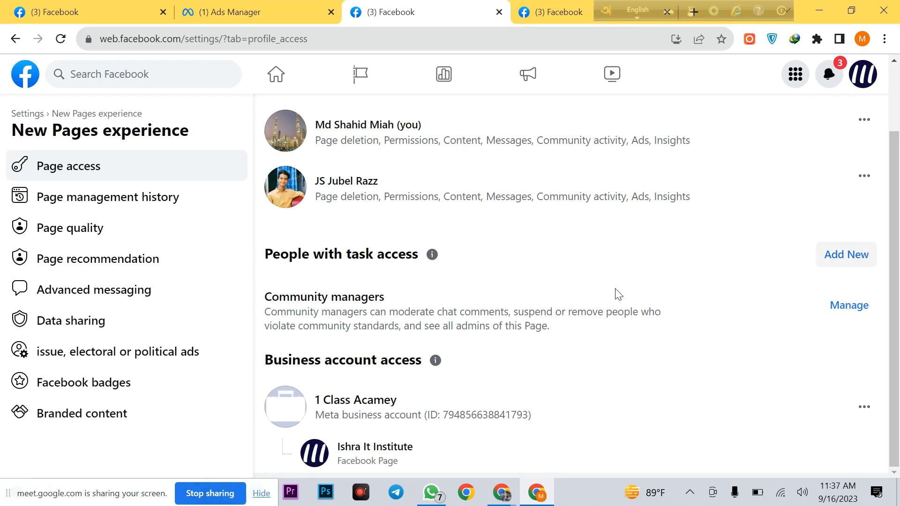
left_click_drag(266, 253, 416, 261)
left_click(560, 255)
scroll(870, 143, "up", 1)
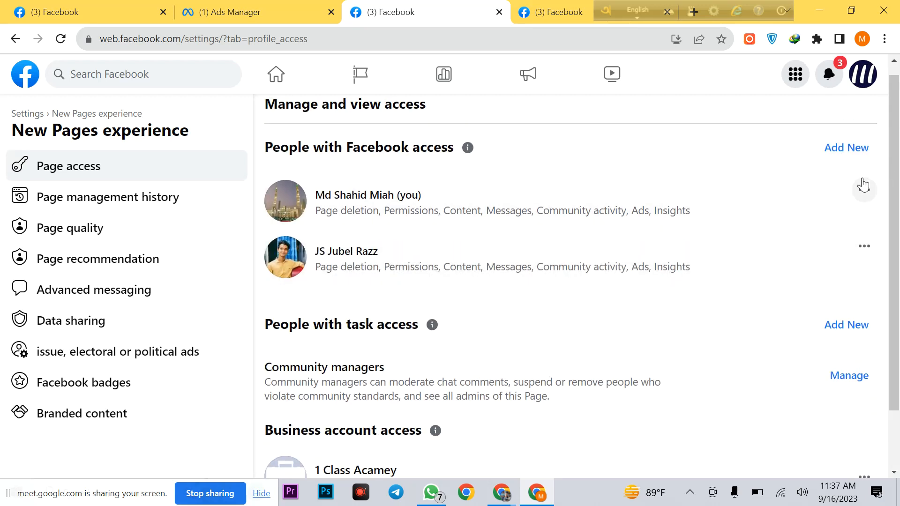
Step: Add a new person with Facebook access, searching for the friend's name and selecting their profile
left_click(846, 149)
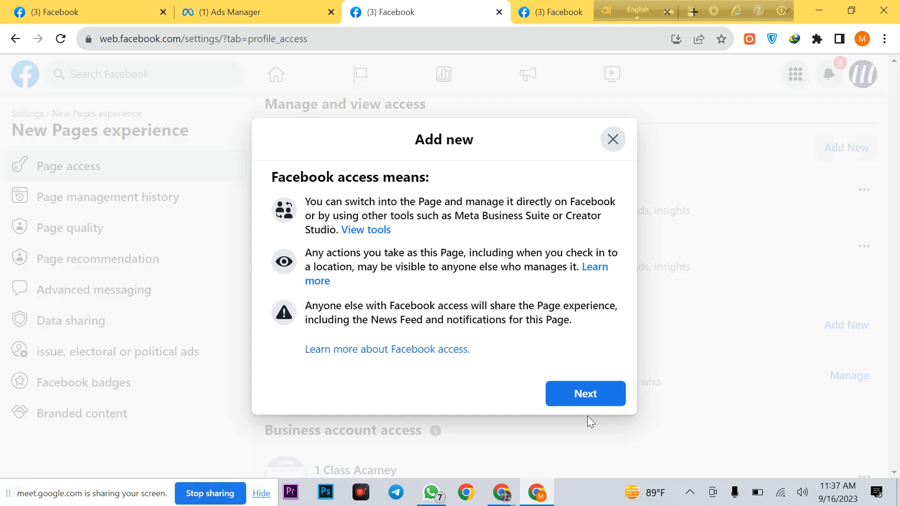
left_click(591, 396)
left_click(380, 186)
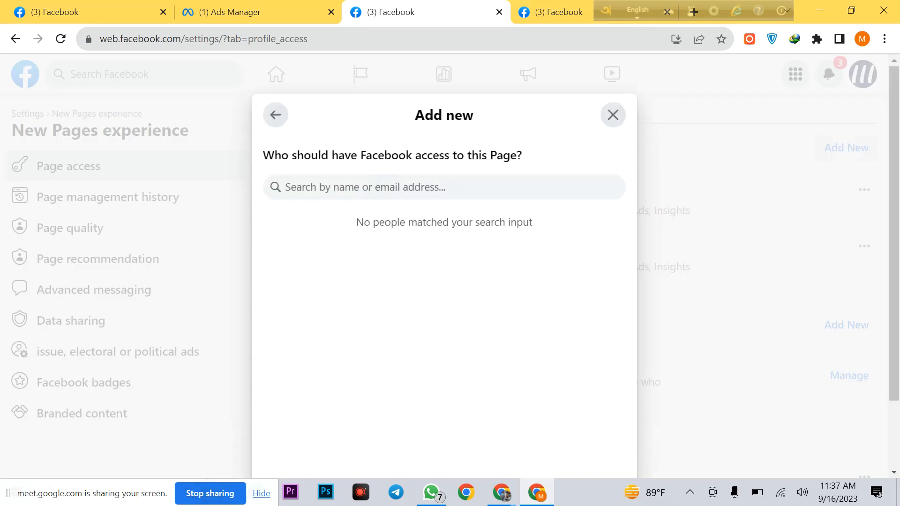
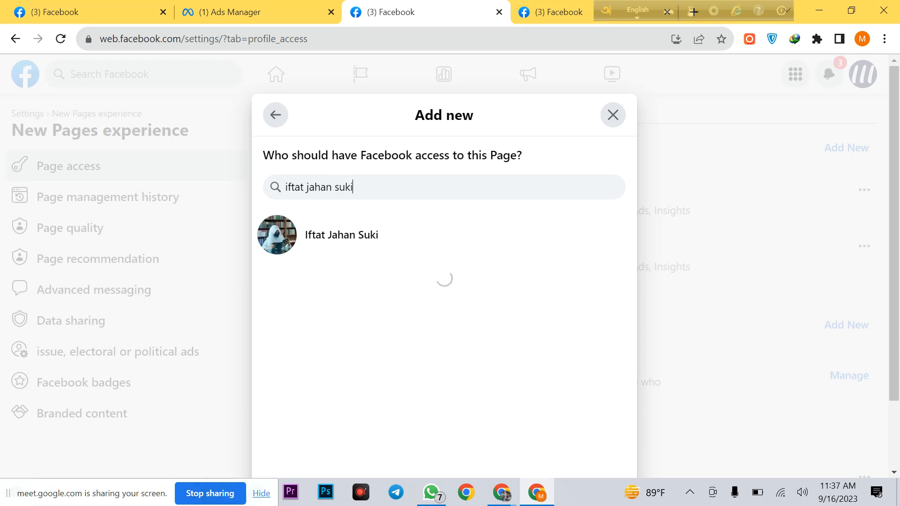
left_click(438, 261)
scroll(497, 289, "down", 3)
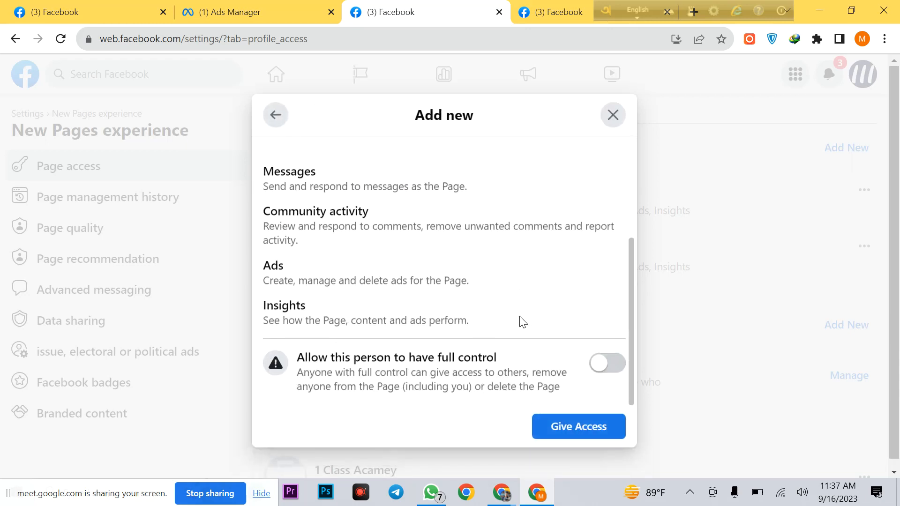
scroll(497, 343, "up", 3)
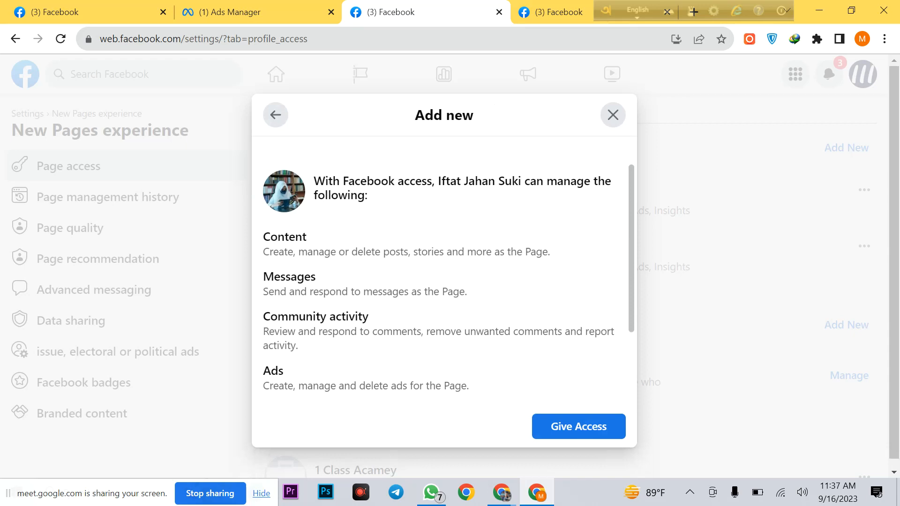
scroll(496, 294, "down", 3)
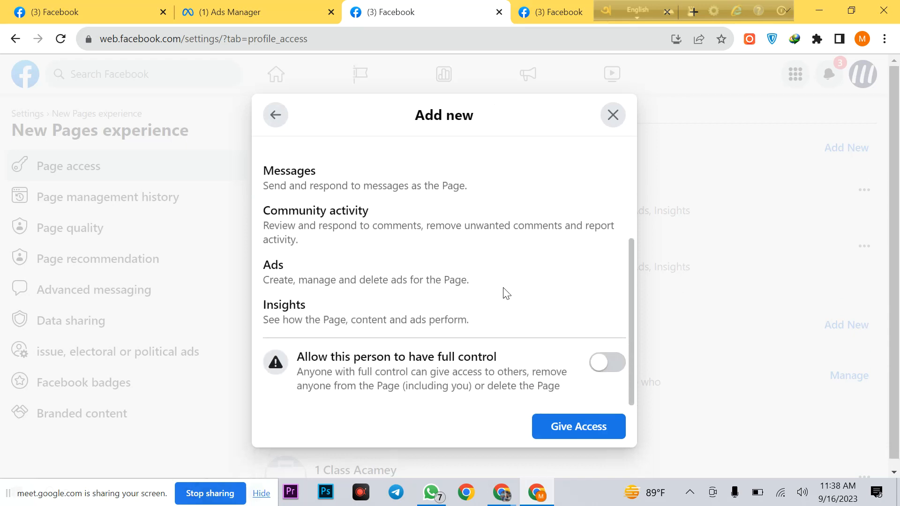
scroll(539, 290, "up", 3)
scroll(513, 274, "down", 3)
scroll(499, 270, "up", 3)
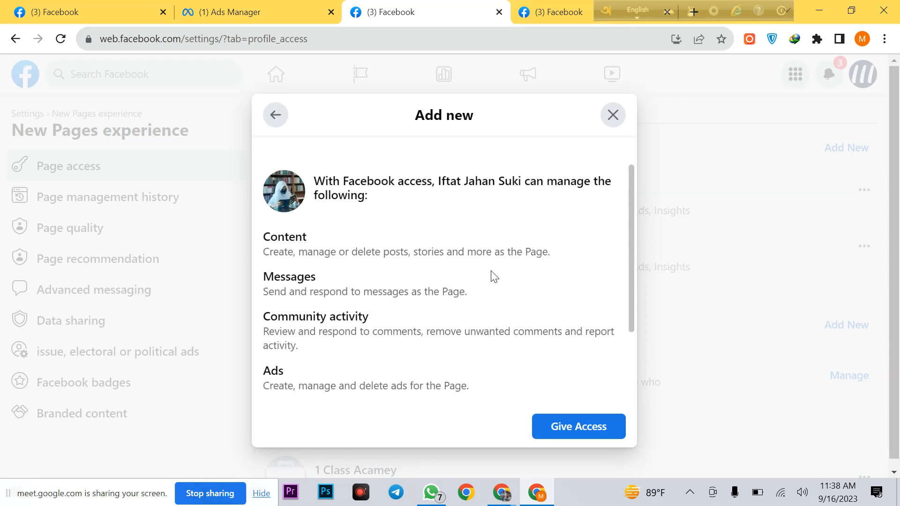
left_click_drag(263, 237, 372, 243)
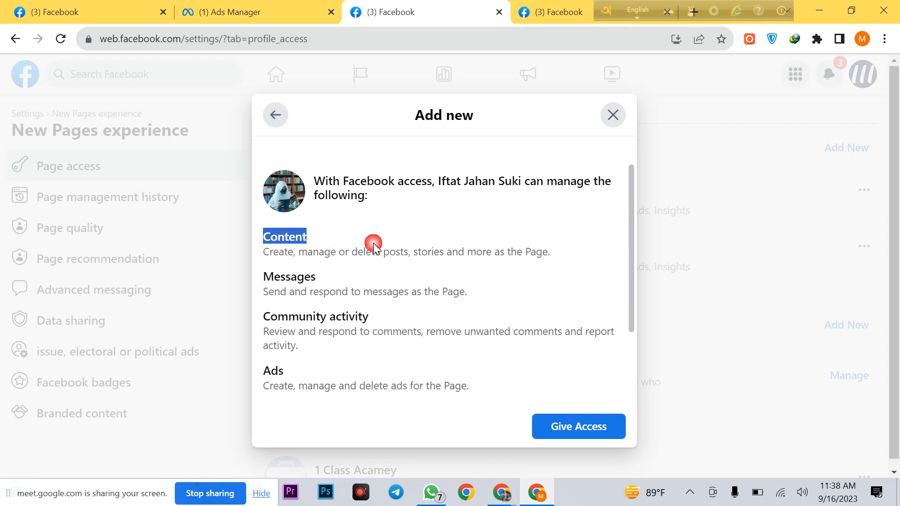
left_click_drag(263, 277, 311, 281)
left_click_drag(272, 317, 468, 302)
scroll(468, 301, "down", 2)
scroll(456, 296, "up", 2)
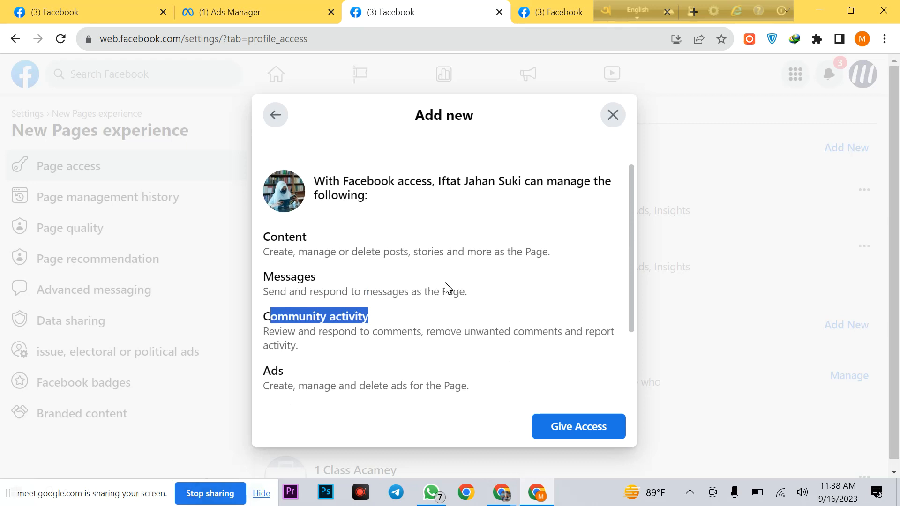
left_click(500, 278)
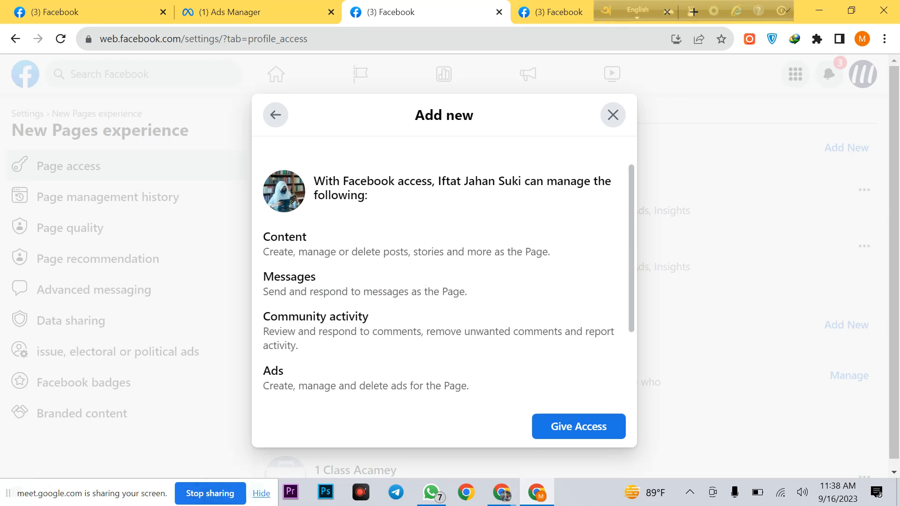
left_click_drag(316, 277, 286, 277)
left_click(285, 277)
double_click(288, 277)
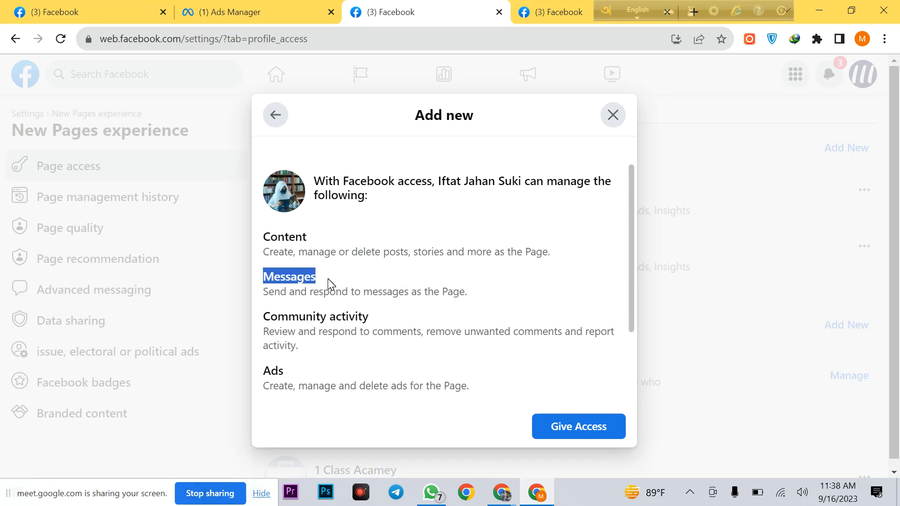
left_click_drag(263, 233, 547, 252)
scroll(488, 273, "down", 2)
left_click_drag(263, 241, 334, 280)
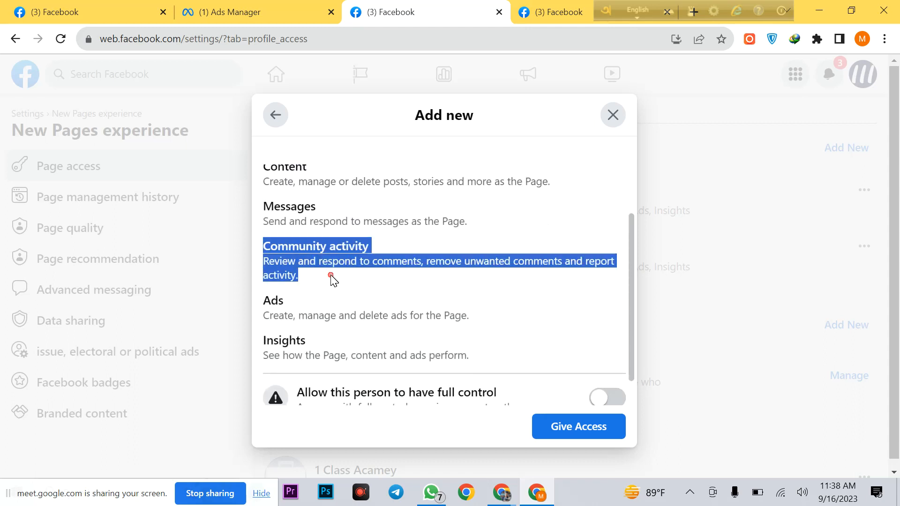
left_click_drag(259, 299, 473, 358)
scroll(494, 333, "up", 2)
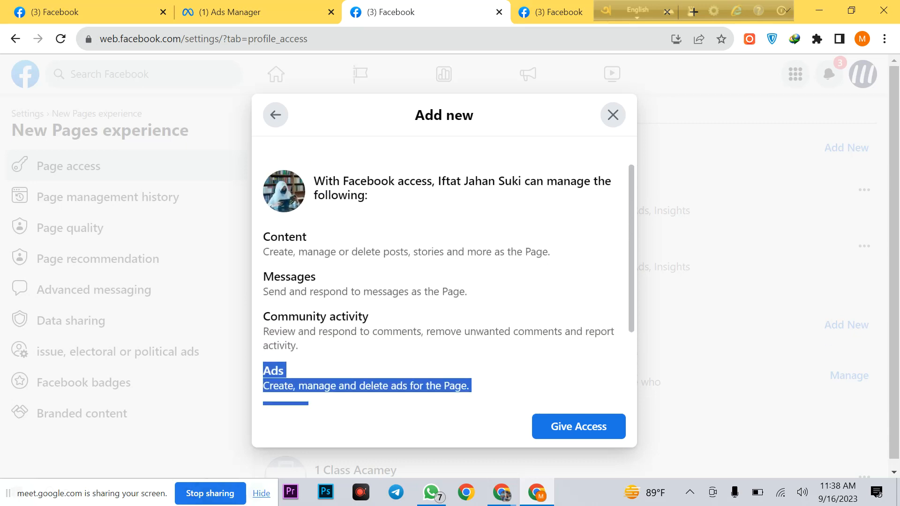
left_click_drag(263, 281, 471, 298)
left_click(488, 298)
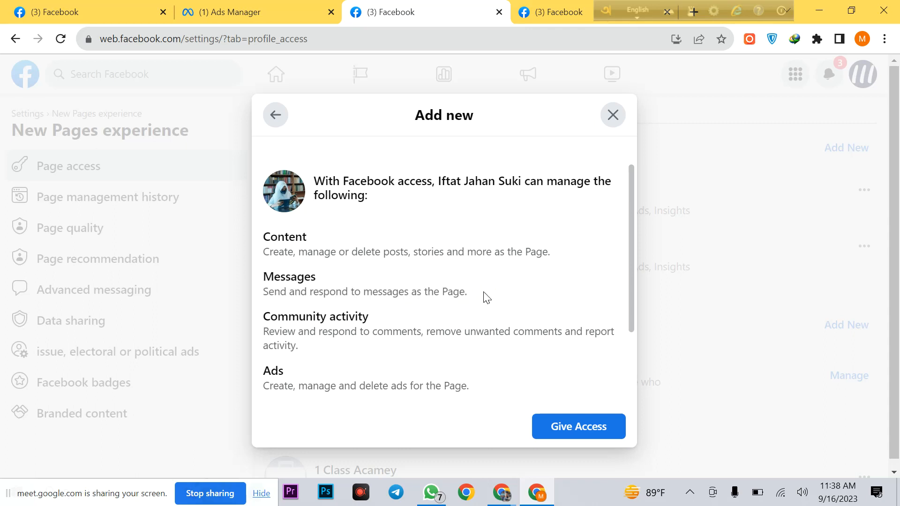
left_click_drag(263, 277, 472, 294)
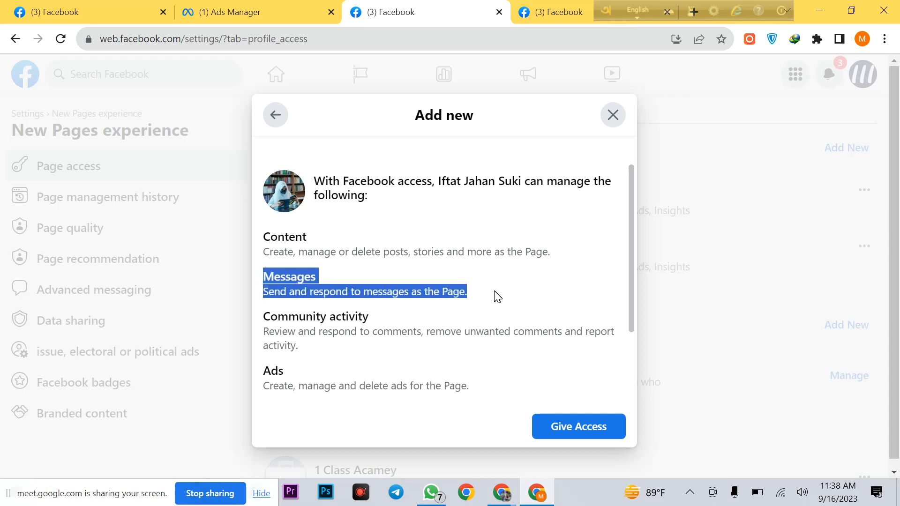
left_click(494, 291)
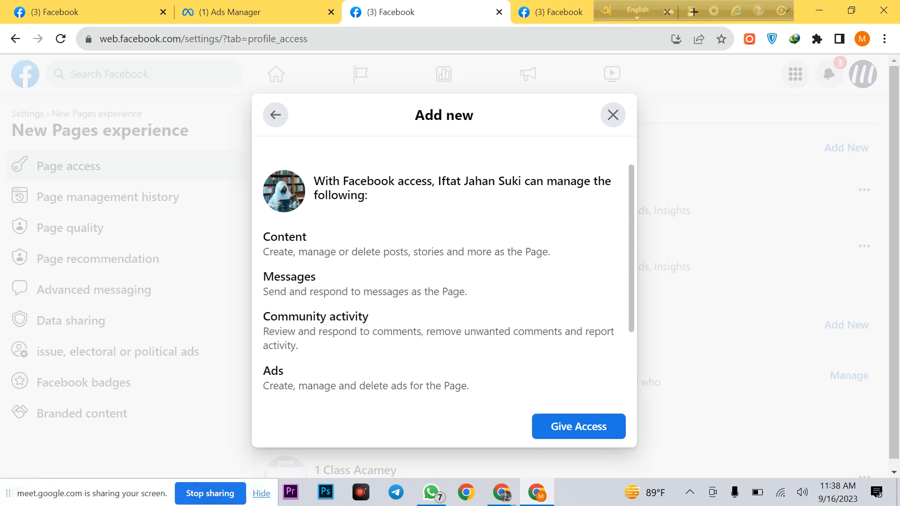
scroll(427, 281, "down", 2)
scroll(427, 290, "down", 1)
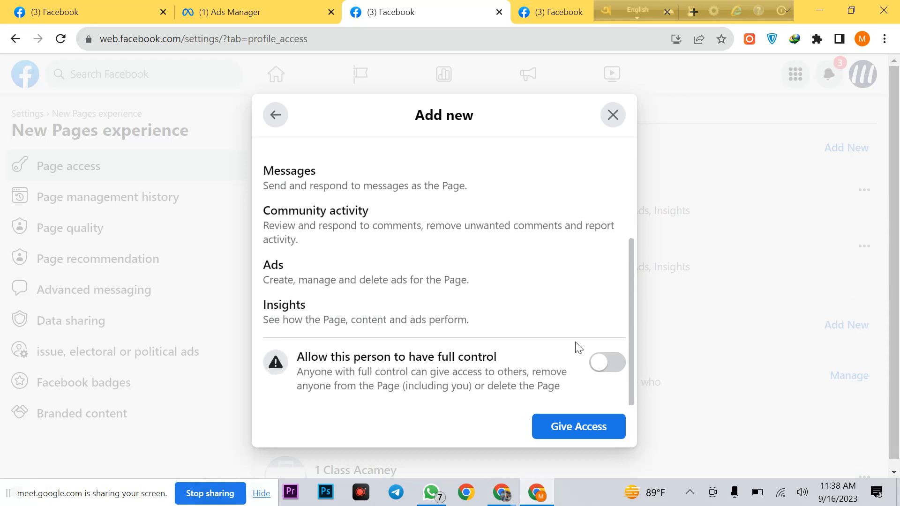
scroll(393, 272, "up", 1)
scroll(521, 352, "down", 1)
scroll(398, 282, "up", 1)
scroll(422, 300, "down", 1)
Step: Toggle 'Allow this person to have full control' on and off, leave it off, and close without granting
left_click(623, 373)
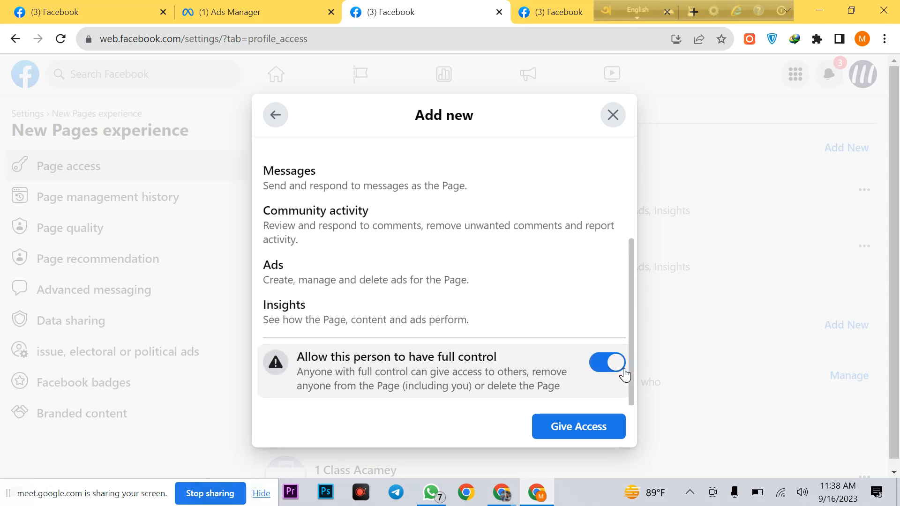
left_click(620, 369)
left_click(620, 371)
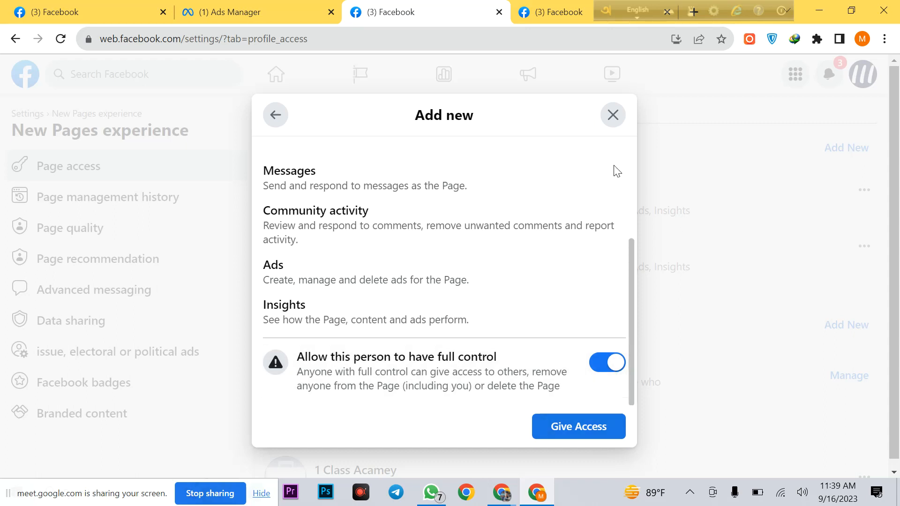
left_click(619, 362)
left_click(612, 116)
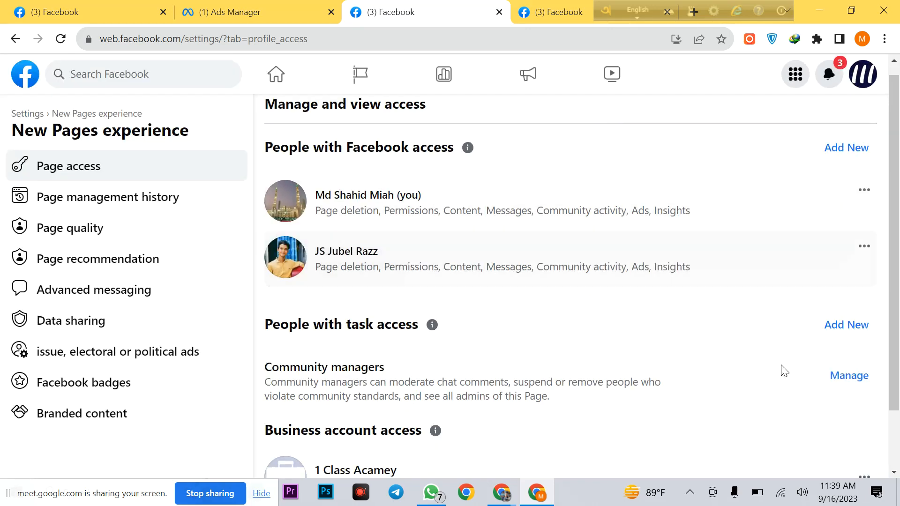